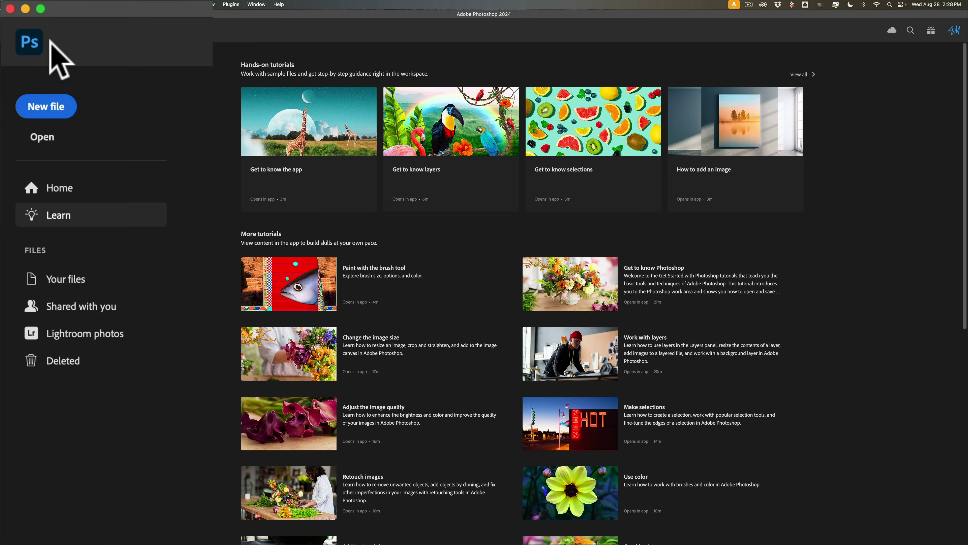
Go from the Home screen to the empty workspace, opening and cancelling the Customize Toolbar dialog
{"action": "left_click", "coordinate": [29, 41]}
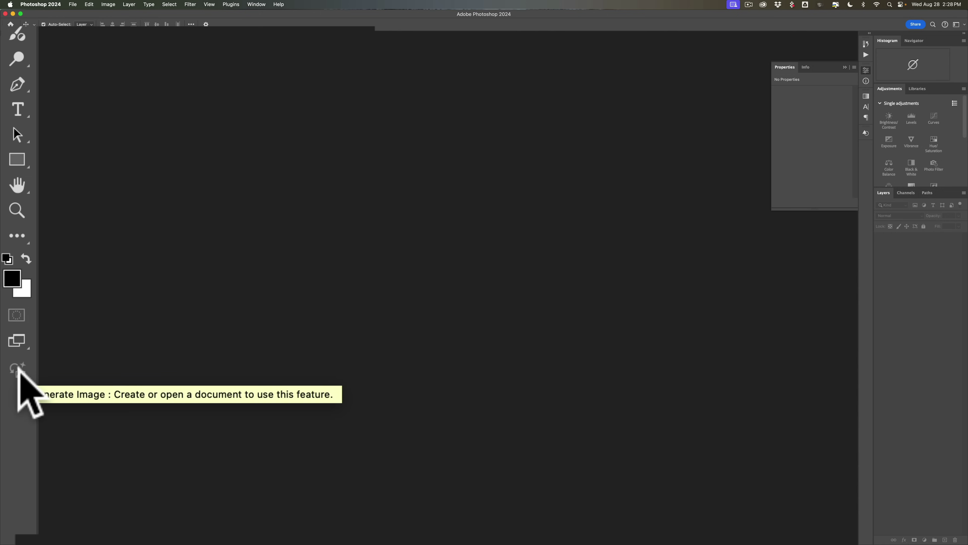
{"action": "left_click", "coordinate": [19, 235]}
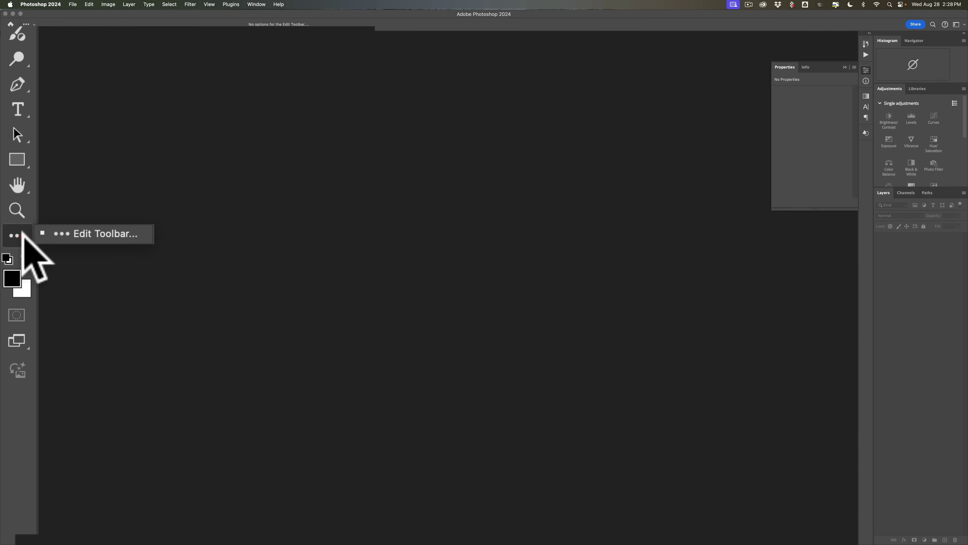
{"action": "left_click", "coordinate": [92, 233]}
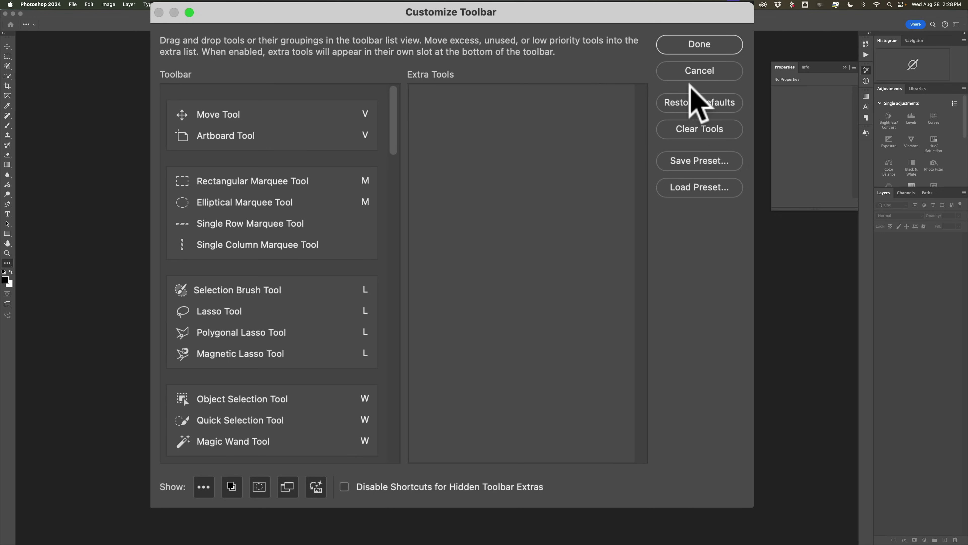
{"action": "left_click", "coordinate": [689, 73]}
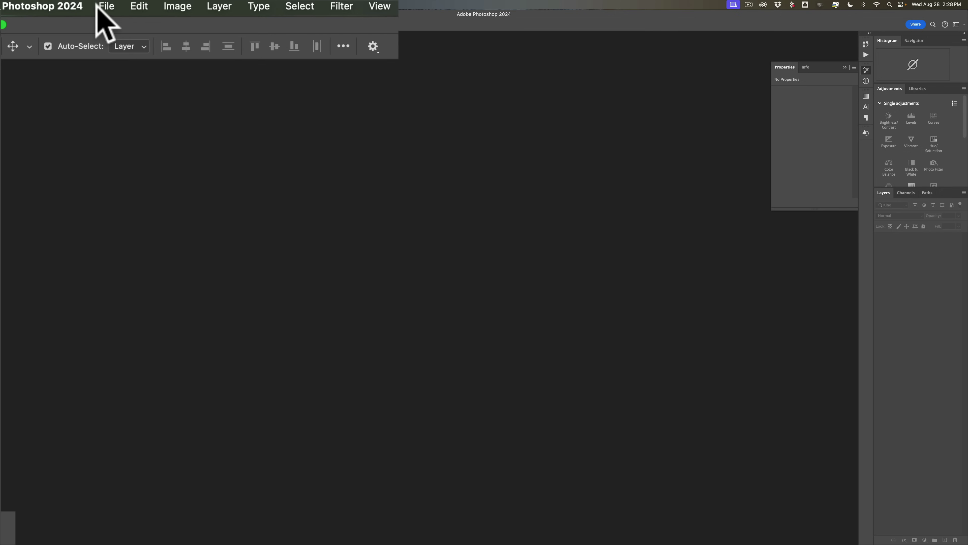
Start a new document from the File menu to reach the 3000 × 2000 px, 300 ppi preset
{"action": "left_click", "coordinate": [104, 6]}
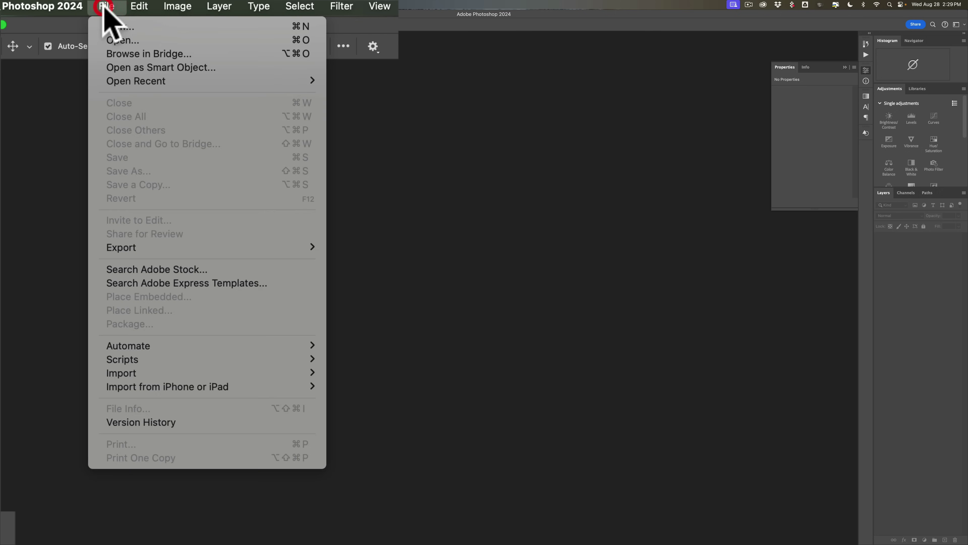
{"action": "left_click", "coordinate": [111, 26]}
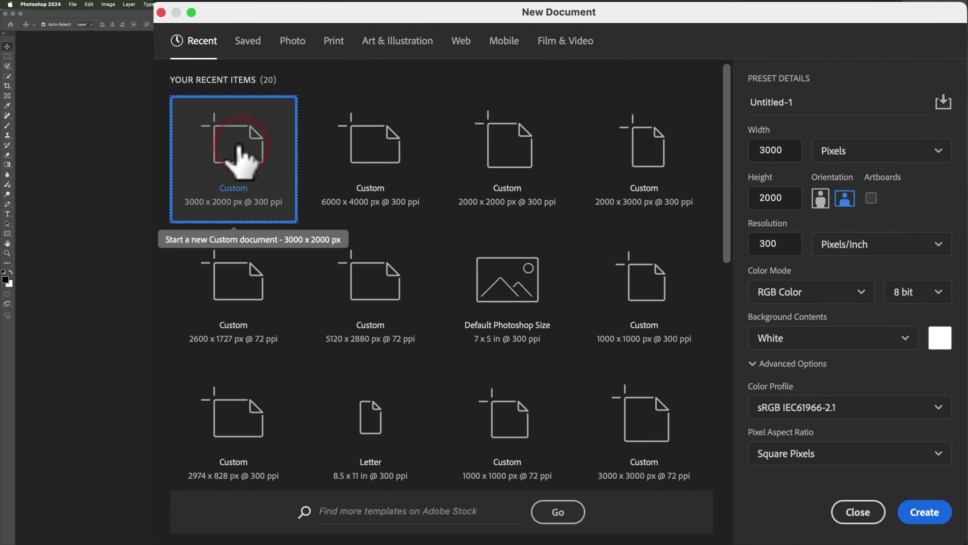
{"action": "left_click", "coordinate": [926, 511]}
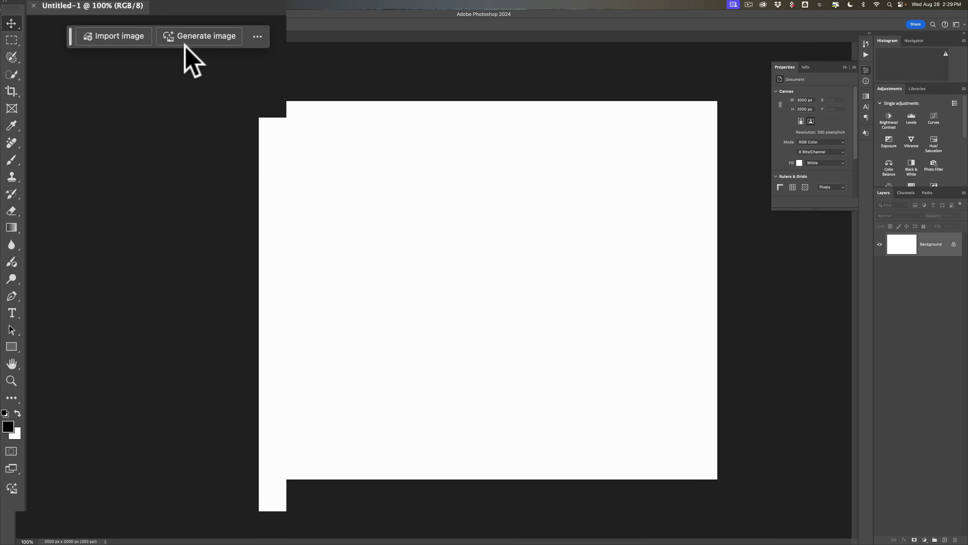
{"action": "left_click", "coordinate": [260, 5]}
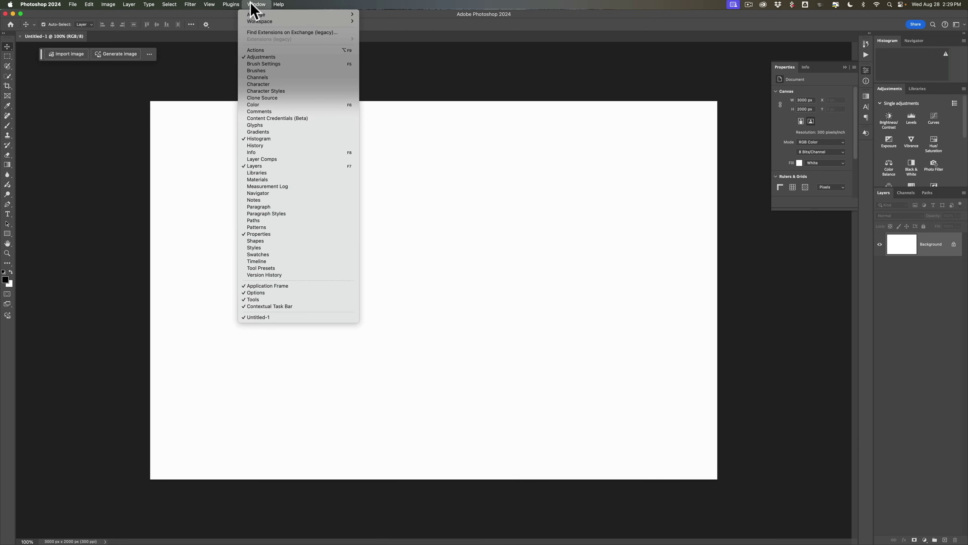
{"action": "mouse_move", "coordinate": [90, 5]}
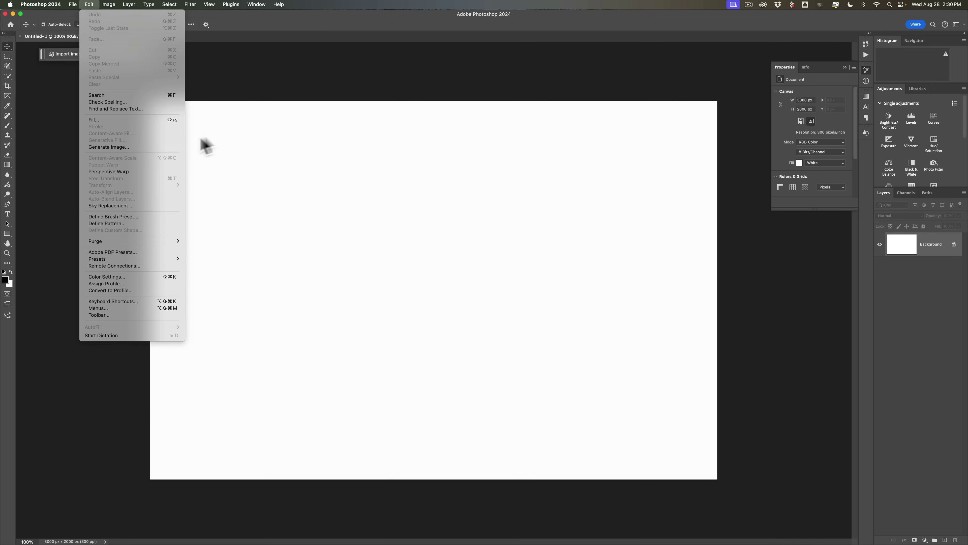
{"action": "left_click", "coordinate": [223, 126]}
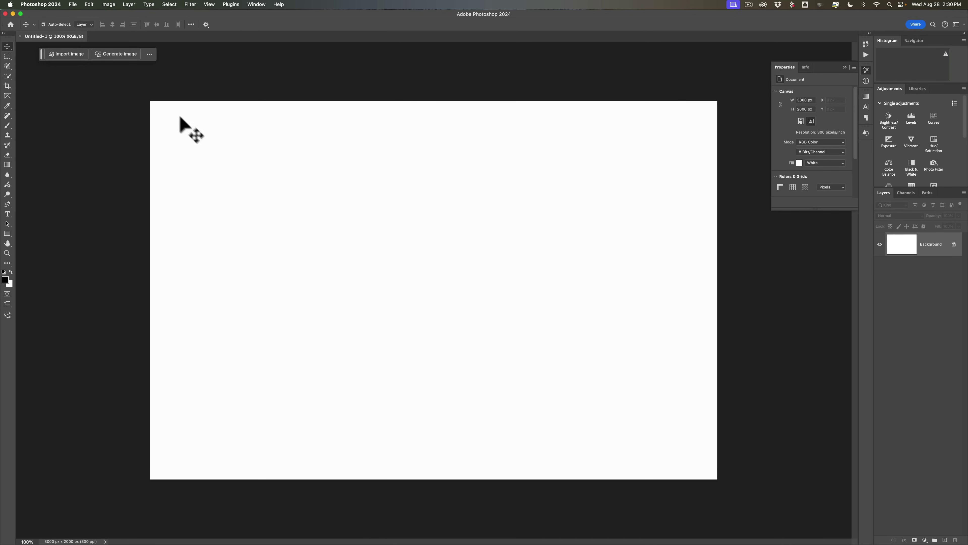
Enter the Generate image prompt 'A puppy and a kitten sleeping together' and copy it
{"action": "left_click", "coordinate": [118, 54]}
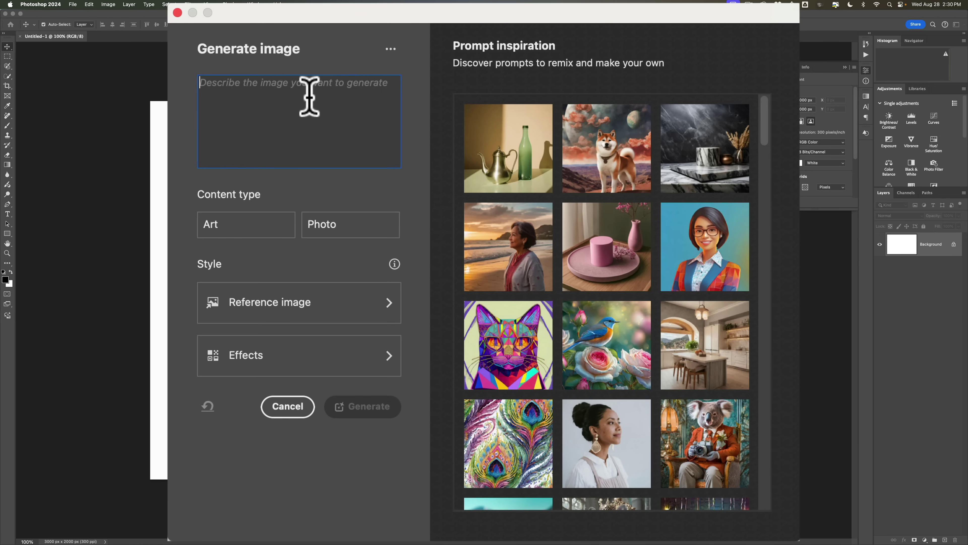
{"action": "type", "text": "A"}
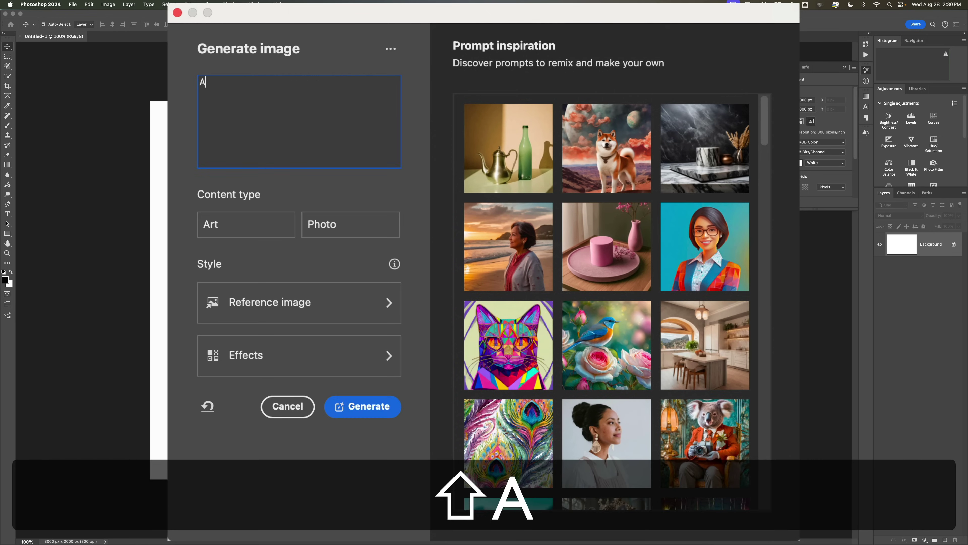
{"action": "type", "text": " puppy and a kitten sleeping together"}
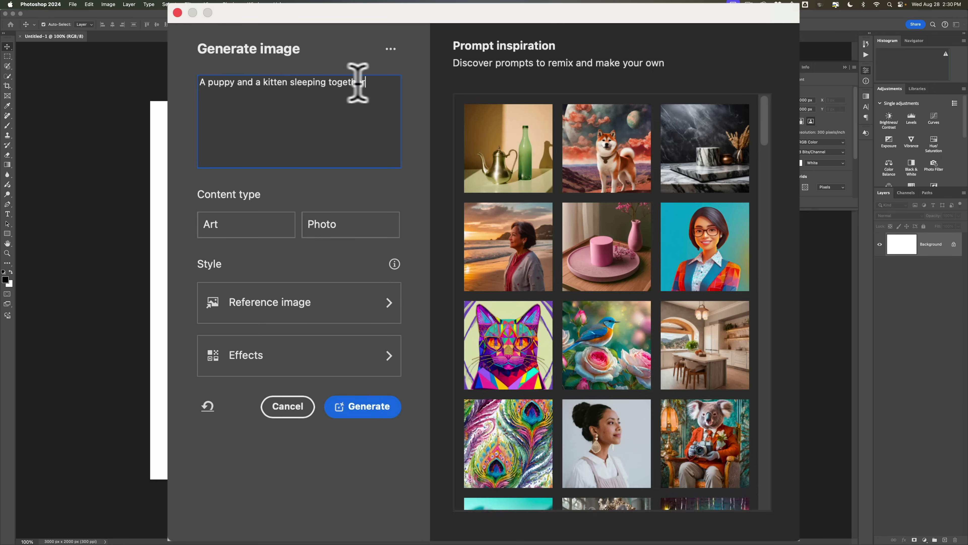
{"action": "left_click_drag", "start_coordinate": [362, 81], "coordinate": [185, 84]}
{"action": "right_click", "coordinate": [204, 82]}
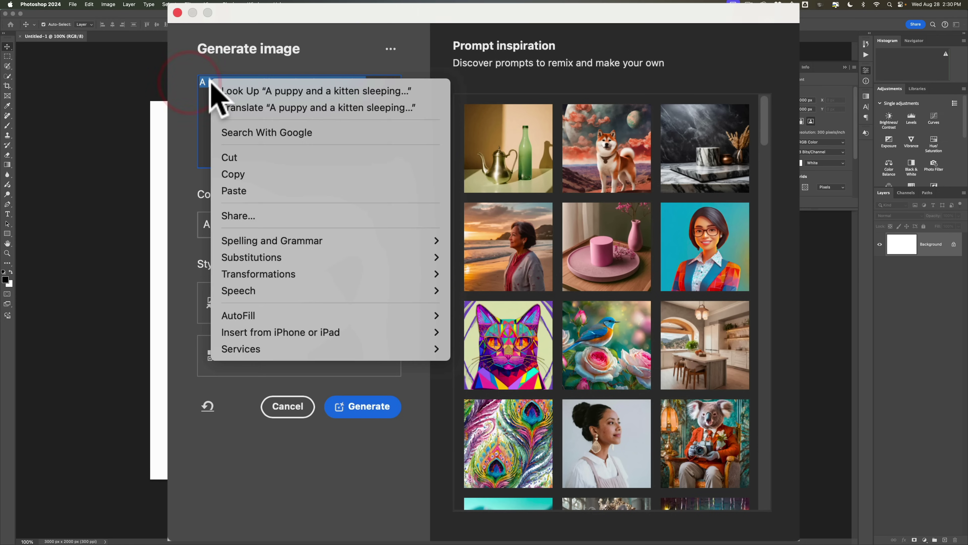
{"action": "left_click", "coordinate": [232, 174]}
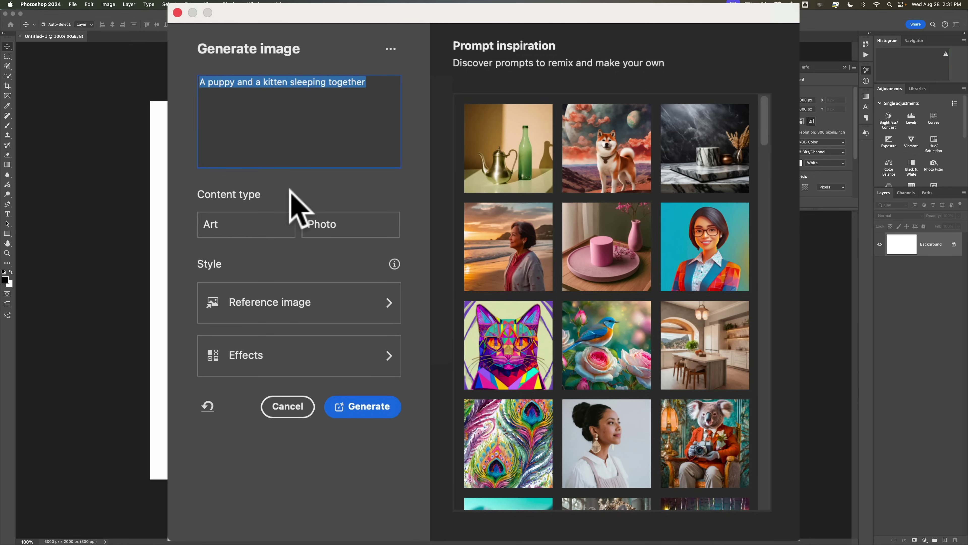
Set content type to Photo and pick a style reference, moving from the city skyline to the blue-smoke portrait
{"action": "left_click", "coordinate": [337, 223]}
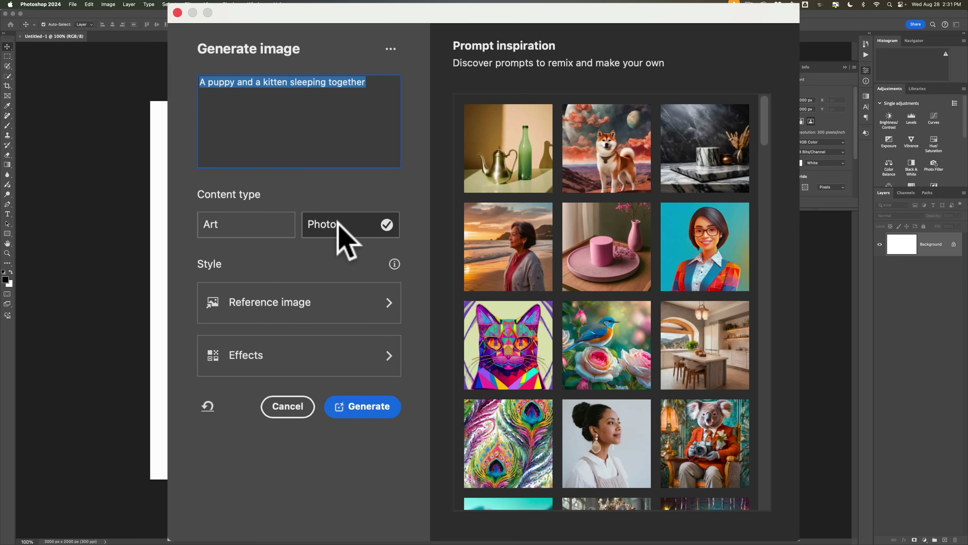
{"action": "left_click", "coordinate": [346, 304]}
{"action": "scroll", "coordinate": [625, 367], "scroll_direction": "down", "scroll_amount": 5}
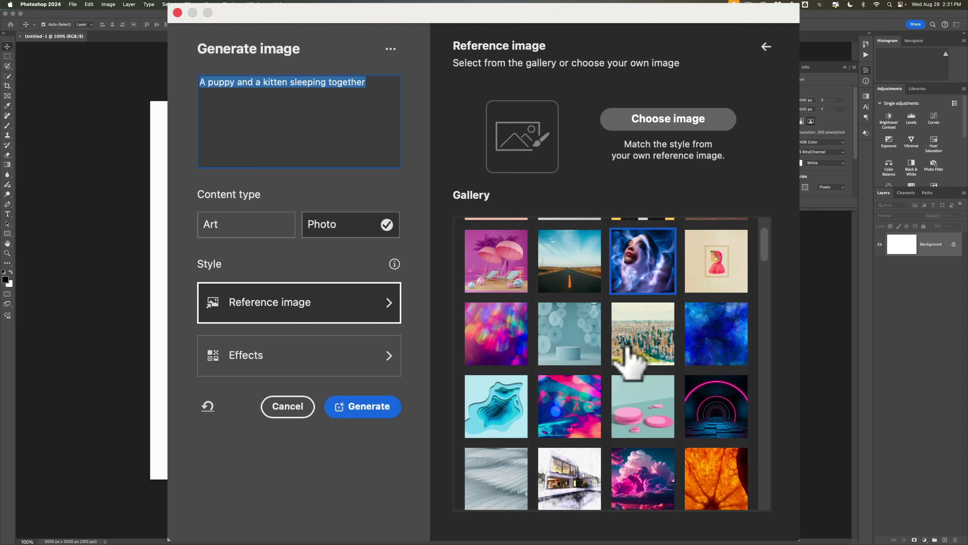
{"action": "scroll", "coordinate": [623, 348], "scroll_direction": "down", "scroll_amount": 4}
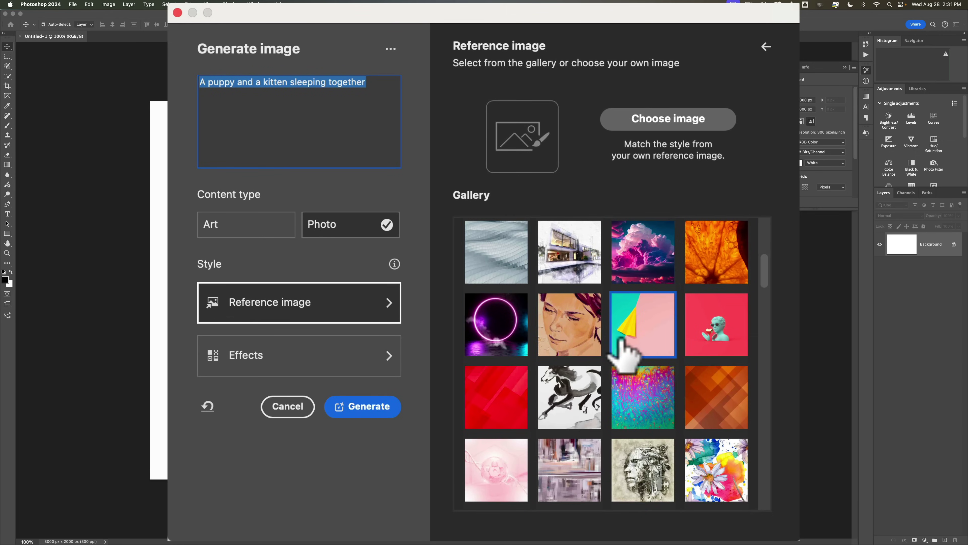
{"action": "scroll", "coordinate": [621, 343], "scroll_direction": "down", "scroll_amount": 2}
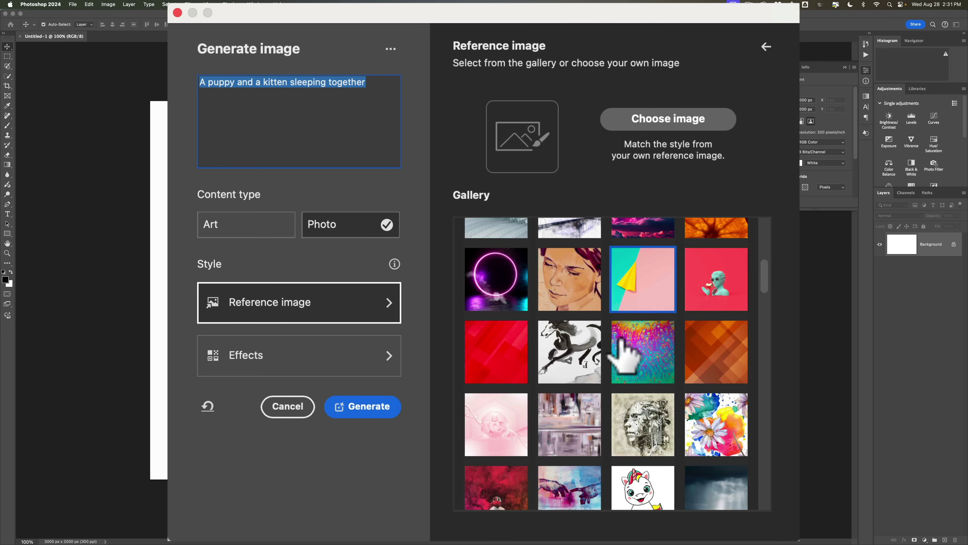
{"action": "scroll", "coordinate": [625, 338], "scroll_direction": "up", "scroll_amount": 10}
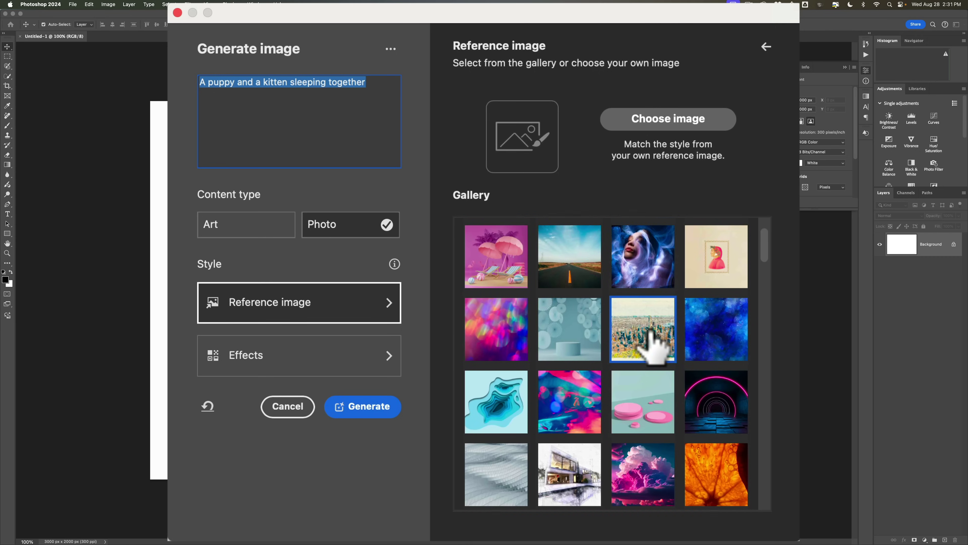
{"action": "left_click", "coordinate": [648, 332]}
{"action": "scroll", "coordinate": [650, 332], "scroll_direction": "down", "scroll_amount": 10}
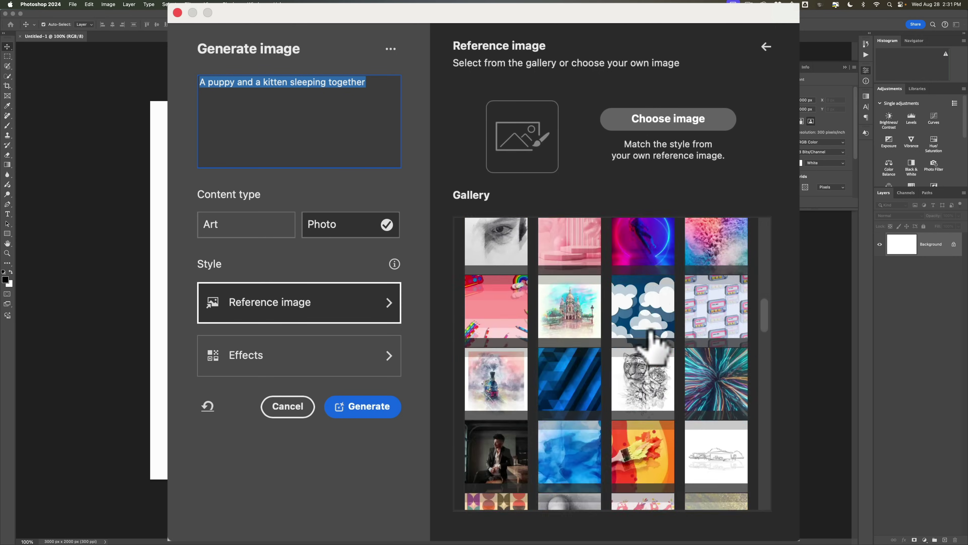
{"action": "scroll", "coordinate": [648, 330], "scroll_direction": "up", "scroll_amount": 12}
{"action": "left_click", "coordinate": [652, 330]}
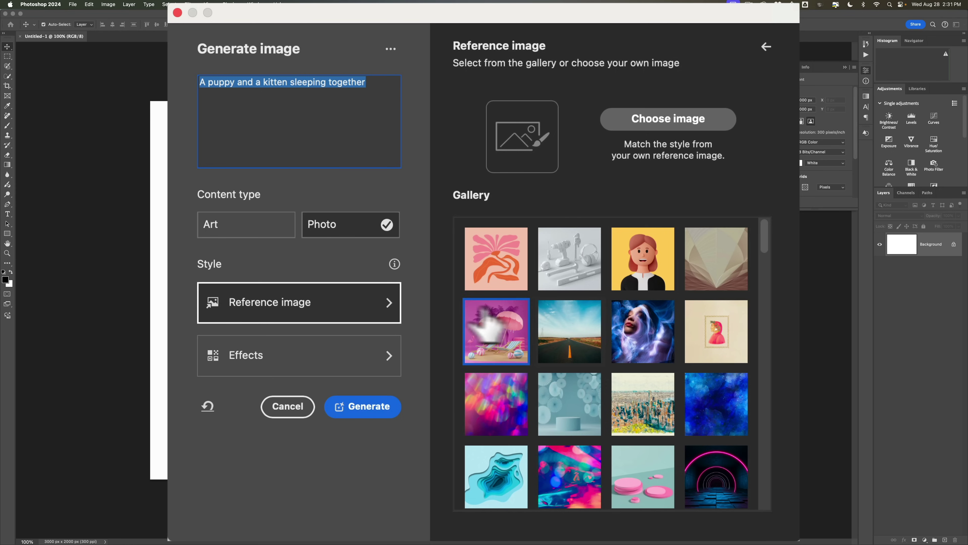
Browse the Effects gallery and close it again without applying any style effect
{"action": "left_click", "coordinate": [383, 298]}
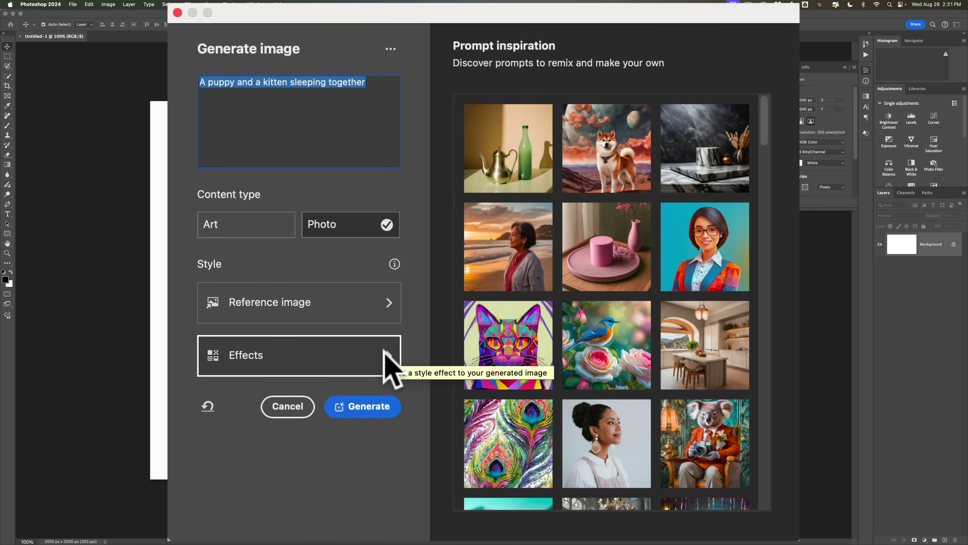
{"action": "left_click", "coordinate": [389, 366]}
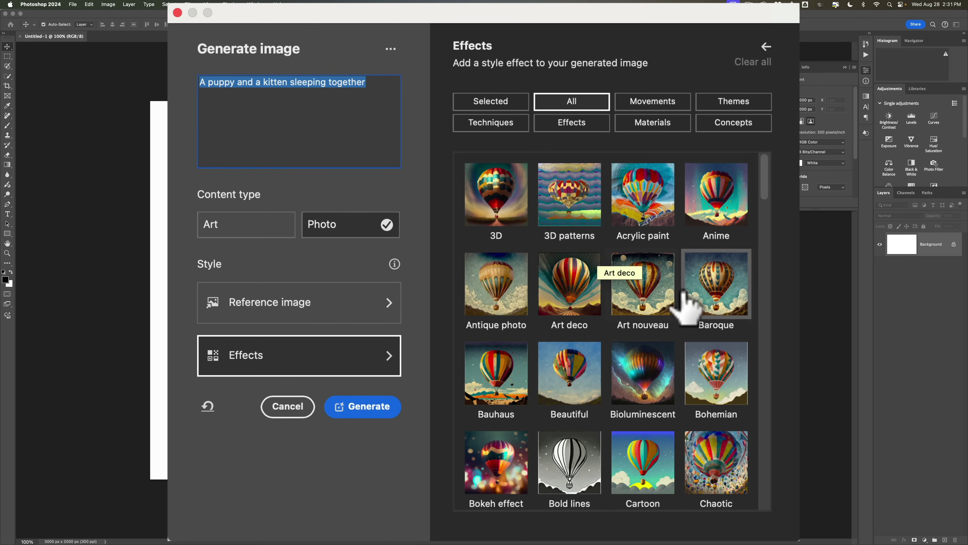
{"action": "scroll", "coordinate": [643, 362], "scroll_direction": "down", "scroll_amount": 5}
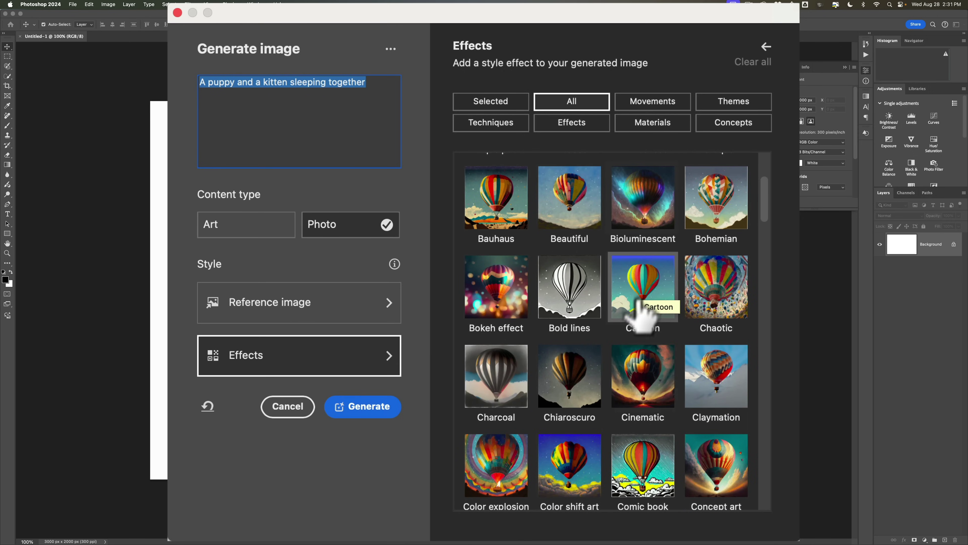
{"action": "scroll", "coordinate": [638, 319], "scroll_direction": "down", "scroll_amount": 5}
{"action": "scroll", "coordinate": [641, 325], "scroll_direction": "down", "scroll_amount": 20}
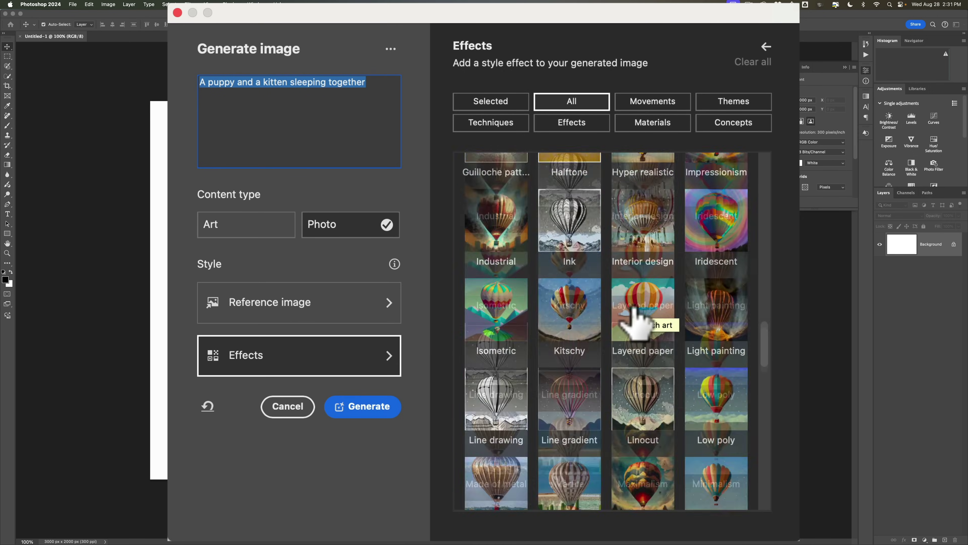
{"action": "scroll", "coordinate": [635, 324], "scroll_direction": "down", "scroll_amount": 10}
{"action": "scroll", "coordinate": [641, 322], "scroll_direction": "up", "scroll_amount": 20}
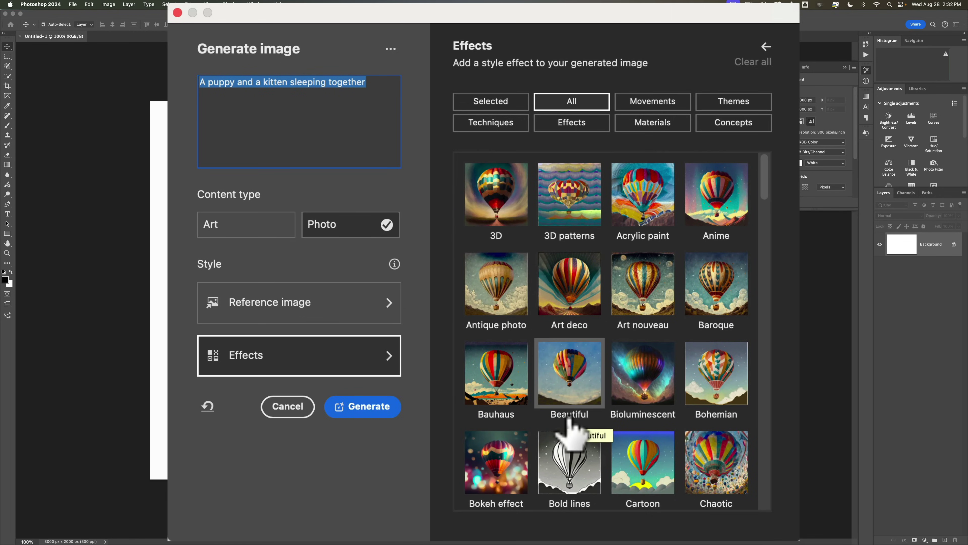
{"action": "left_click", "coordinate": [362, 354]}
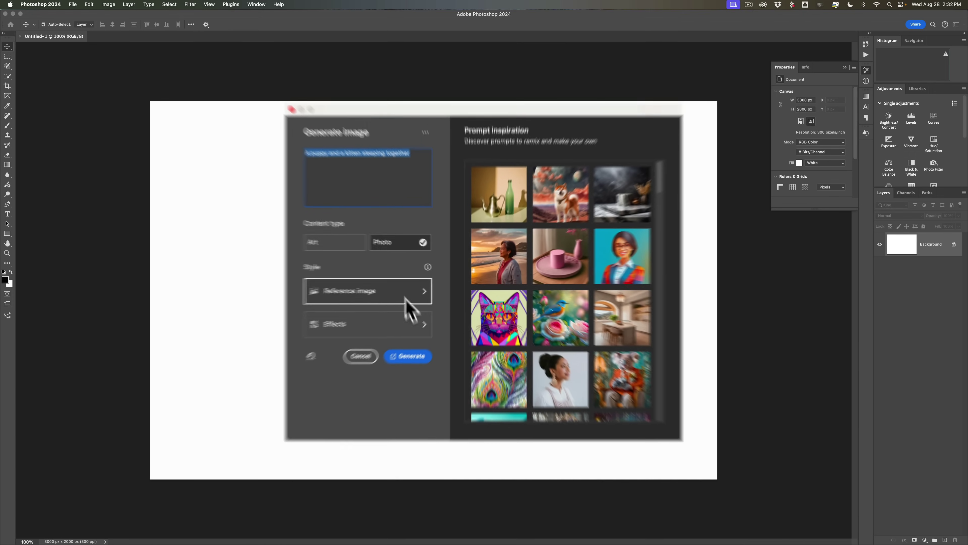
Generate the puppy-and-kitten photo and switch through its variations to the third one
{"action": "left_click", "coordinate": [425, 340]}
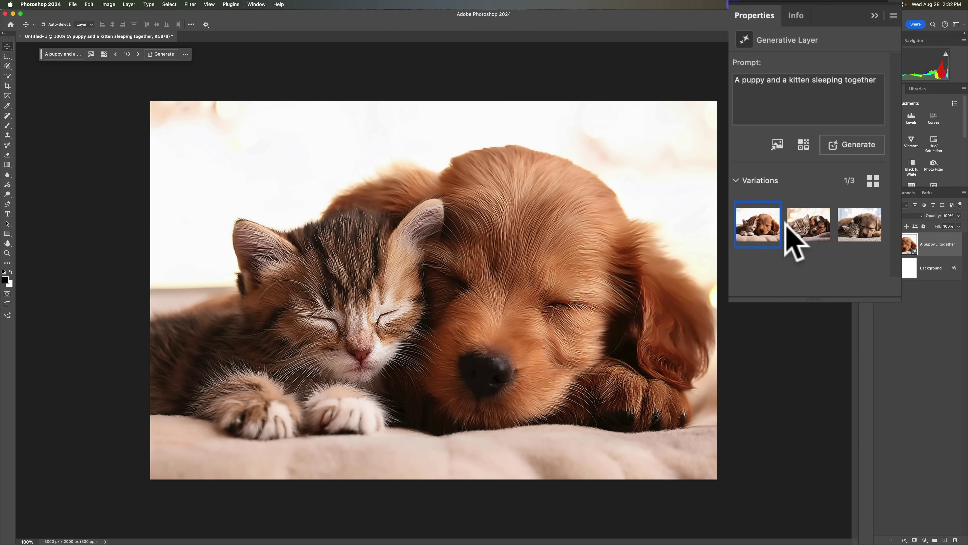
{"action": "left_click", "coordinate": [802, 170]}
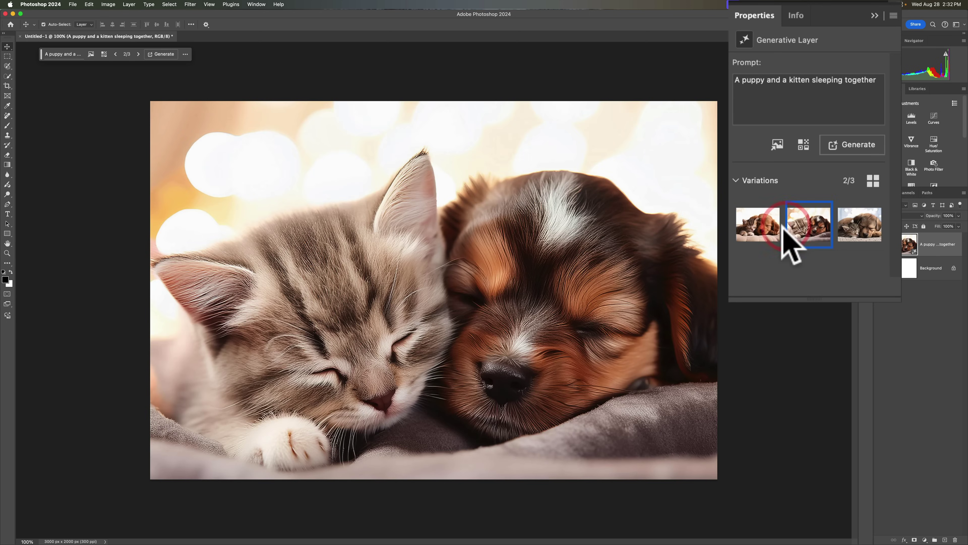
{"action": "left_click", "coordinate": [852, 231]}
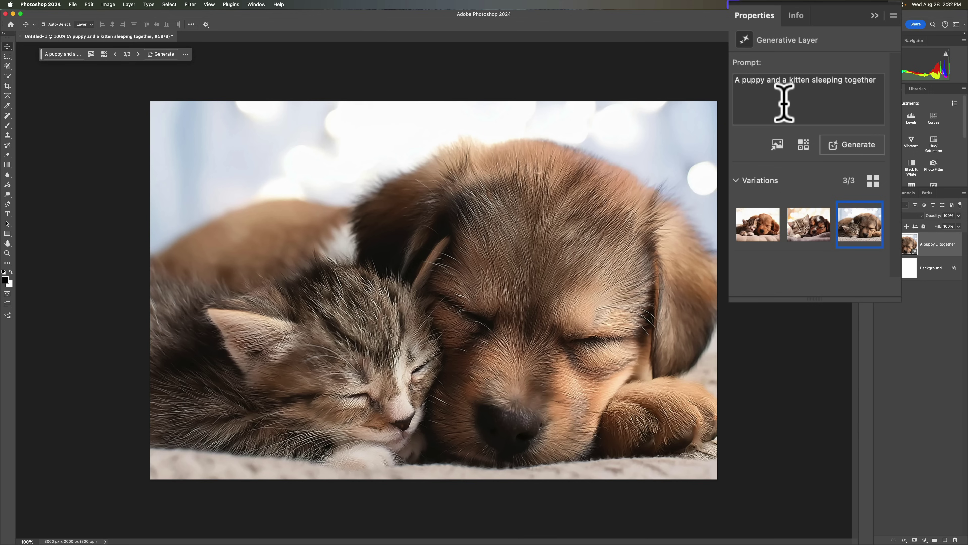
Generate three more variations, choose variation 3 of 6, and show the History panel
{"action": "left_click", "coordinate": [837, 142]}
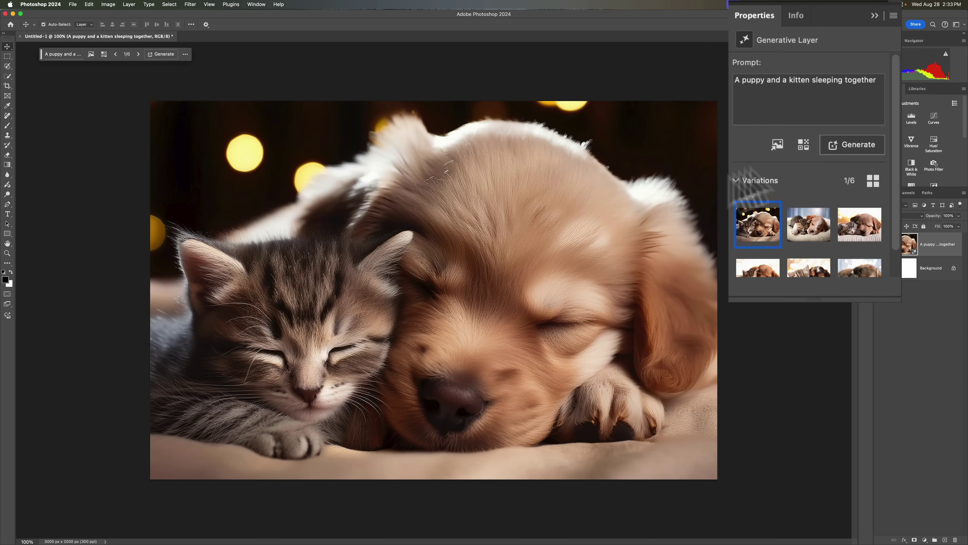
{"action": "left_click", "coordinate": [809, 224]}
{"action": "left_click", "coordinate": [846, 221]}
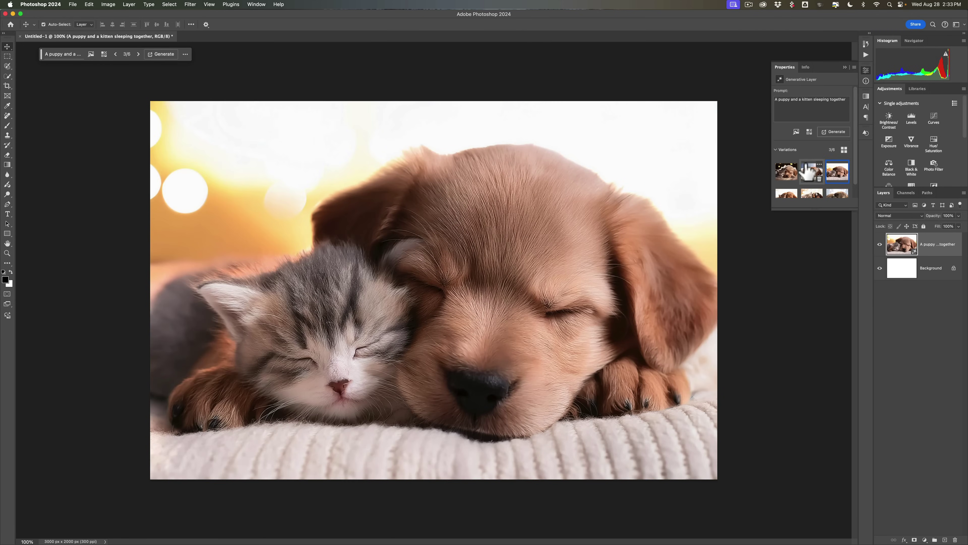
{"action": "left_click", "coordinate": [866, 43]}
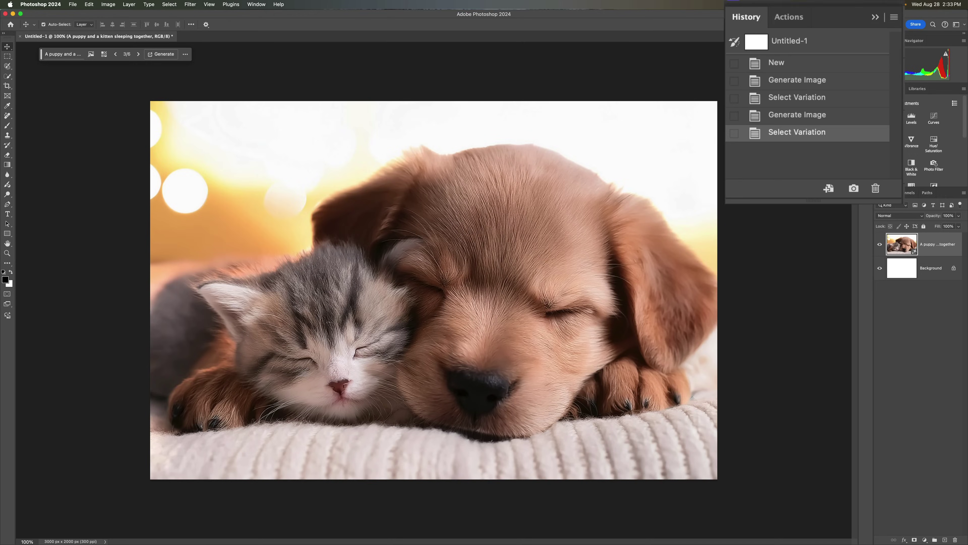
Revert to the blank New state and paste the puppy-and-kitten prompt into Generate image
{"action": "left_click", "coordinate": [816, 62]}
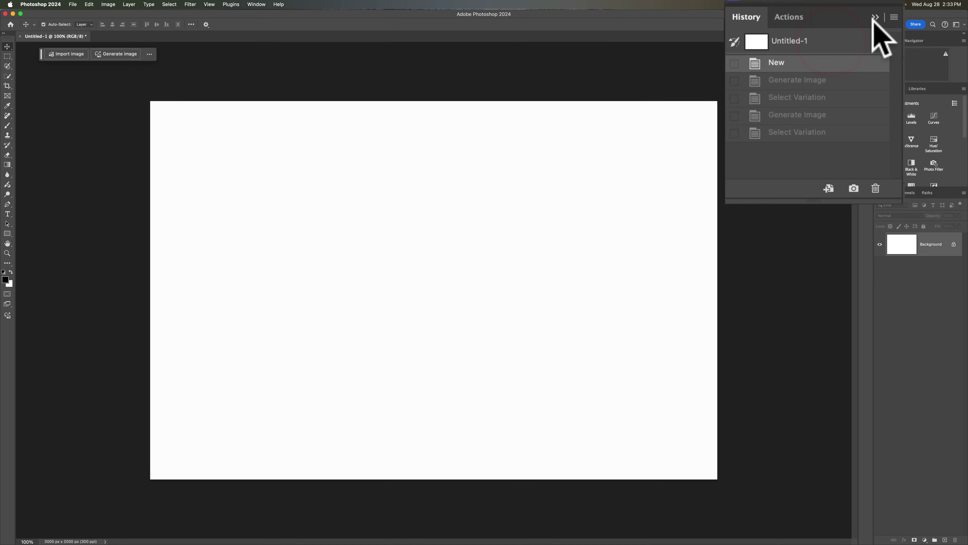
{"action": "left_click", "coordinate": [854, 27]}
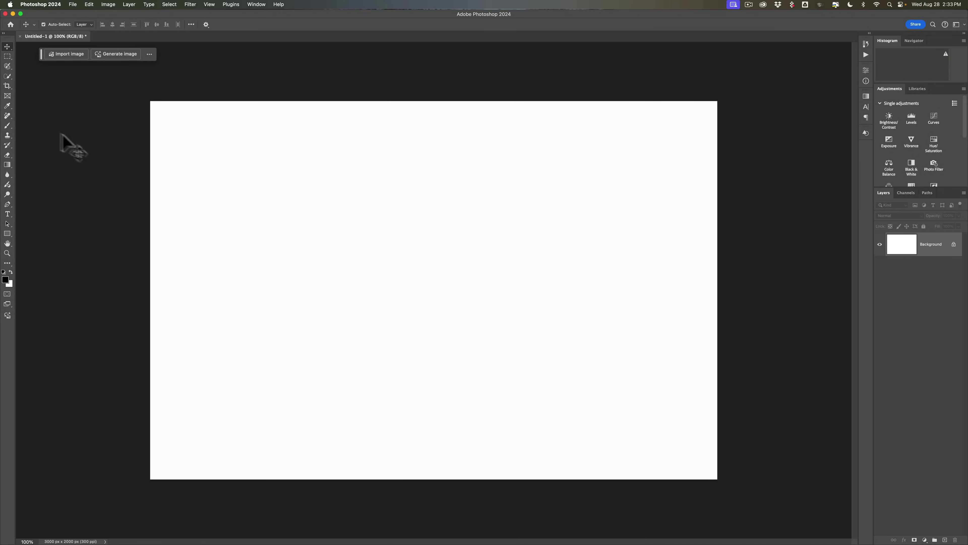
{"action": "left_click", "coordinate": [120, 55]}
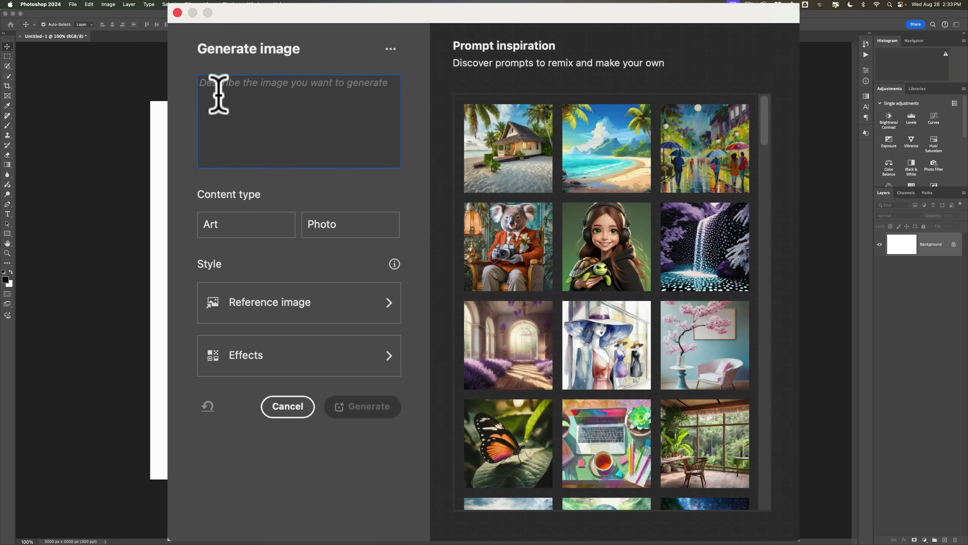
{"action": "type", "text": "A puppy and a kitten sleeping together"}
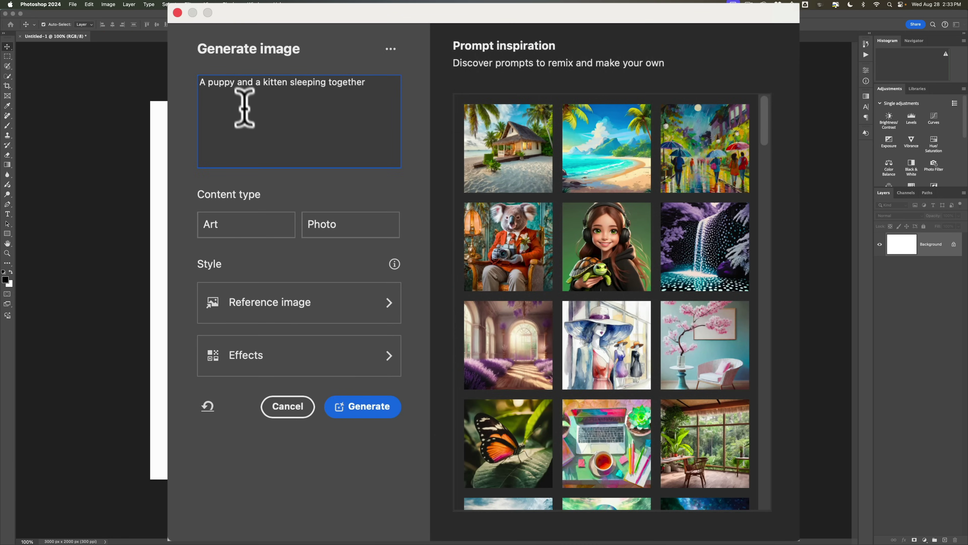
Set content type to Photo and choose the man-in-suit image as style reference
{"action": "left_click", "coordinate": [347, 215]}
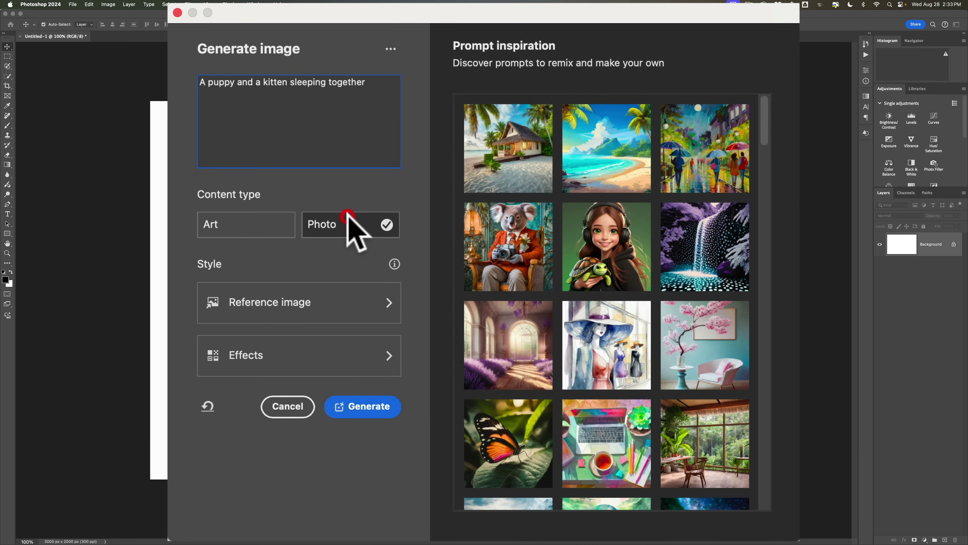
{"action": "left_click", "coordinate": [335, 302]}
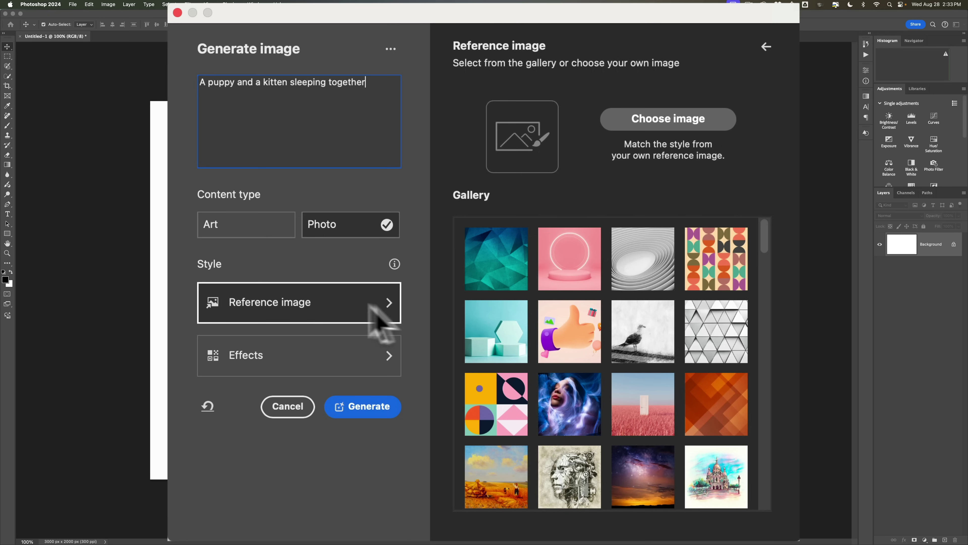
{"action": "scroll", "coordinate": [566, 337], "scroll_direction": "down", "scroll_amount": 6}
{"action": "scroll", "coordinate": [573, 336], "scroll_direction": "down", "scroll_amount": 10}
{"action": "scroll", "coordinate": [586, 336], "scroll_direction": "up", "scroll_amount": 2}
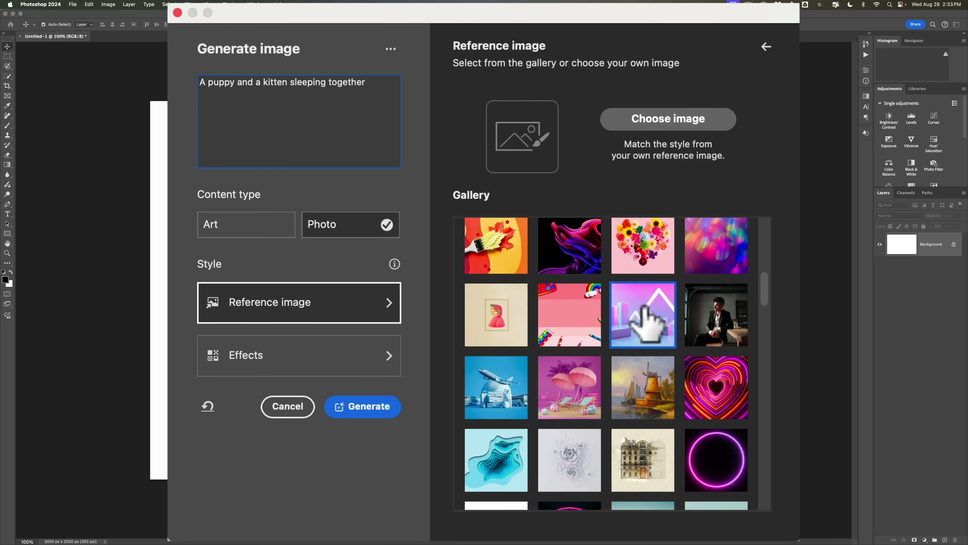
{"action": "left_click", "coordinate": [720, 310]}
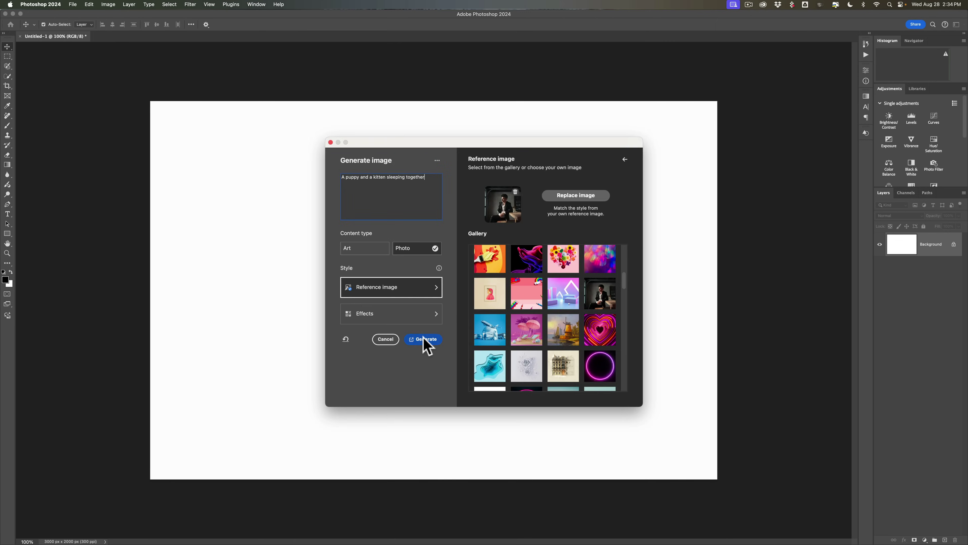
Generate the man-in-suit-styled puppy-and-kitten photo and pick its third variation
{"action": "left_click", "coordinate": [363, 406]}
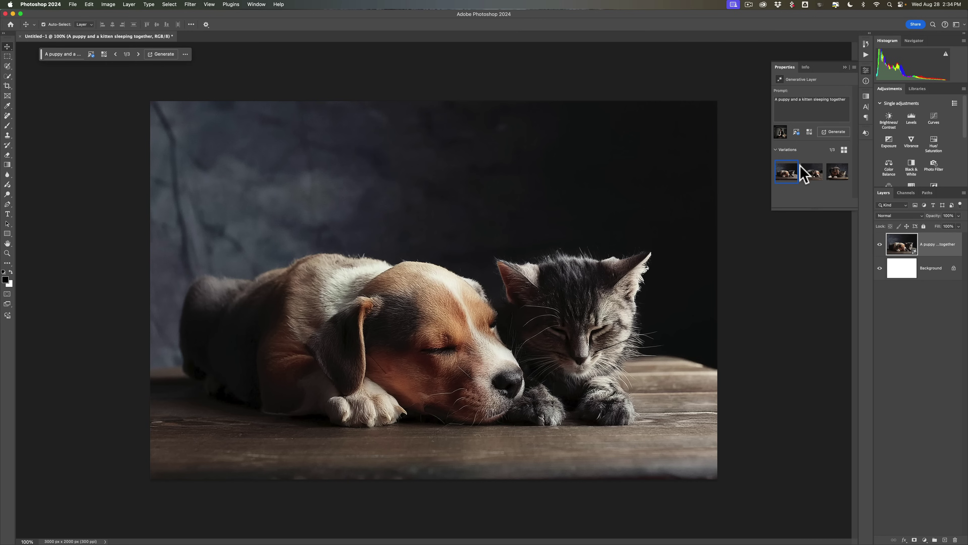
{"action": "left_click", "coordinate": [811, 172]}
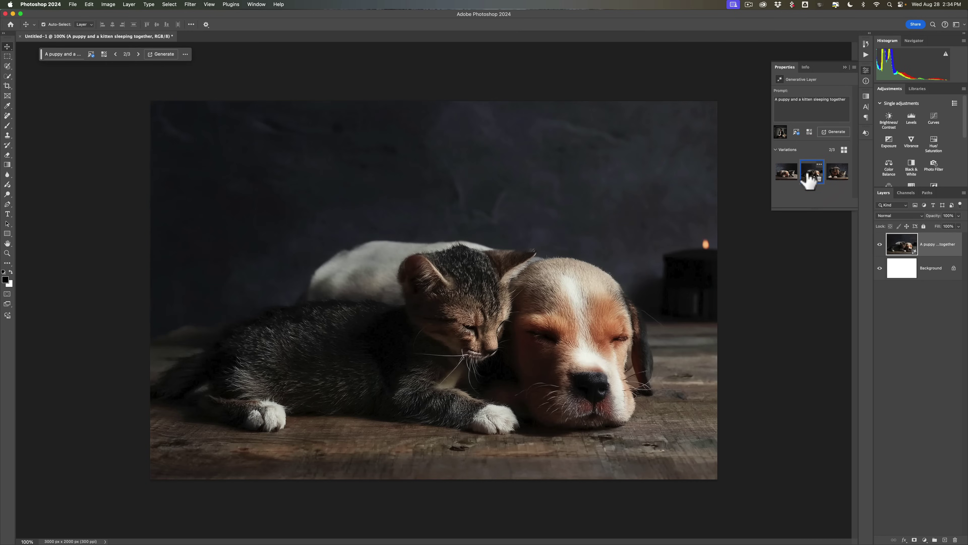
{"action": "left_click", "coordinate": [834, 179]}
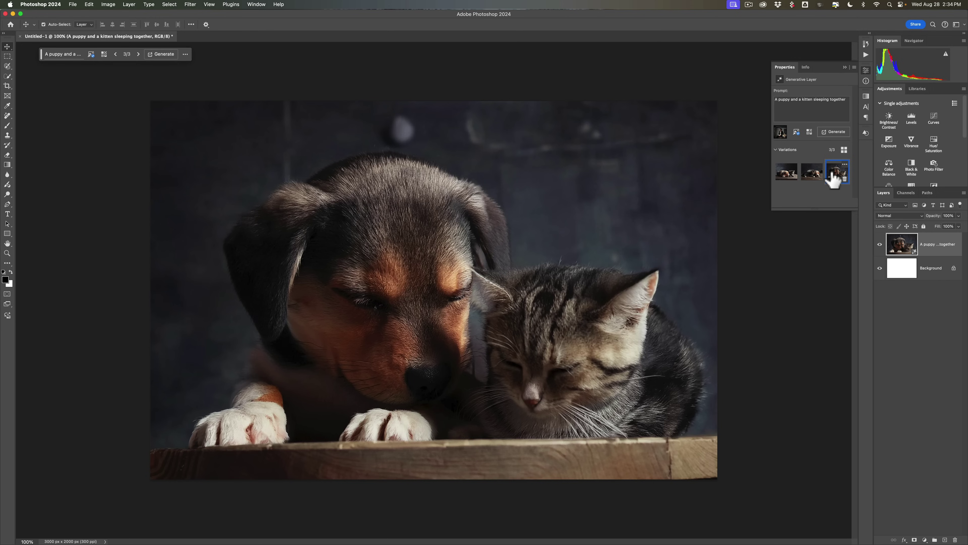
Revert to the blank new document and paste the puppy-and-kitten prompt into Generate image
{"action": "left_click", "coordinate": [865, 44]}
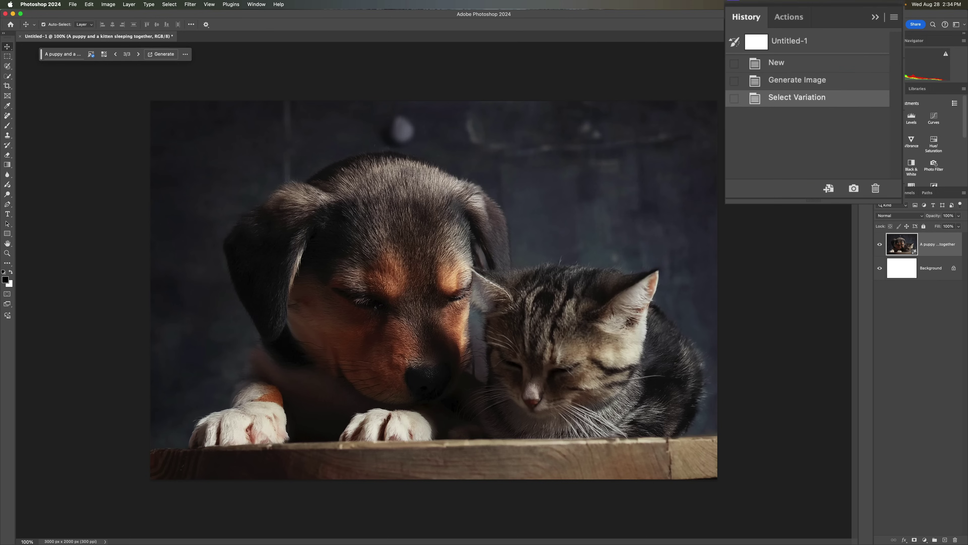
{"action": "left_click", "coordinate": [780, 63]}
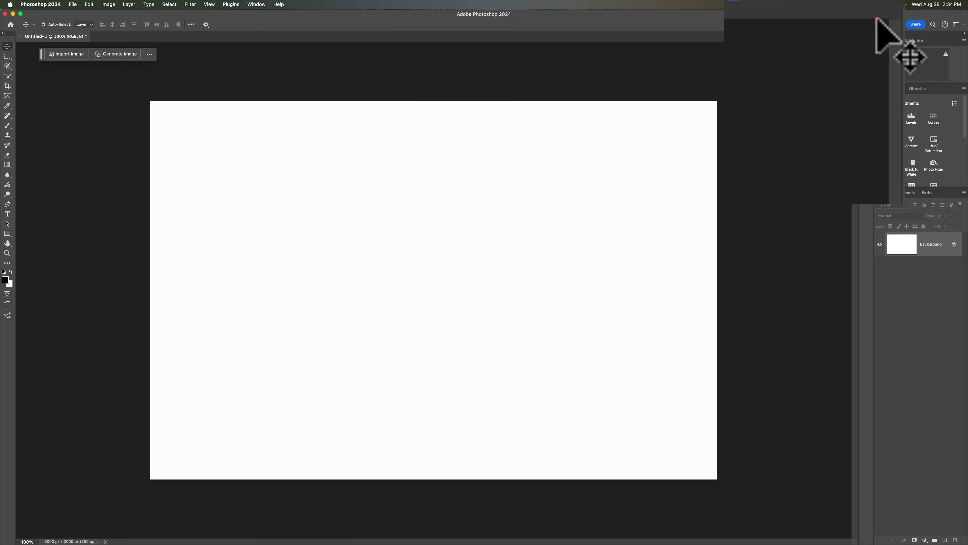
{"action": "left_click", "coordinate": [865, 44]}
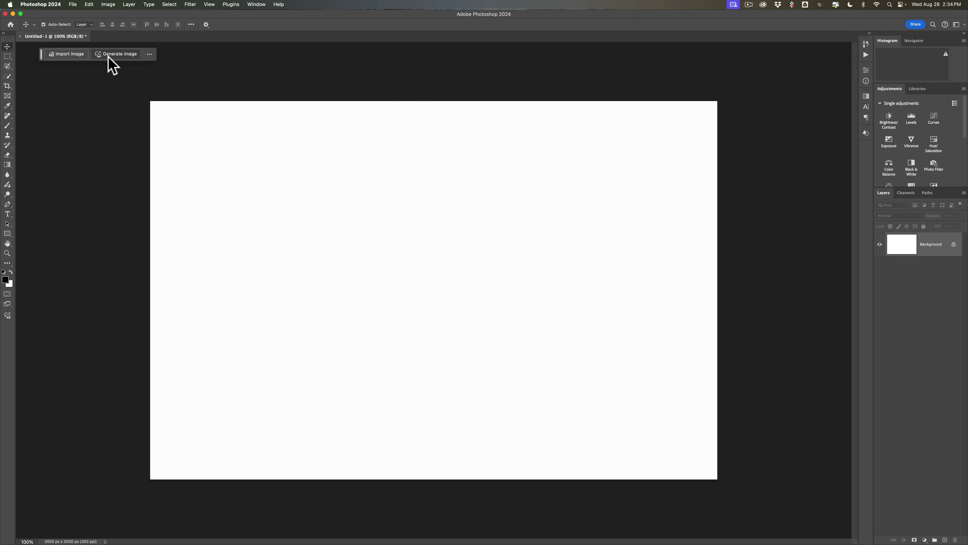
{"action": "left_click", "coordinate": [8, 316]}
{"action": "left_click", "coordinate": [419, 187]}
{"action": "type", "text": "A puppy and a kitten sleeping together"}
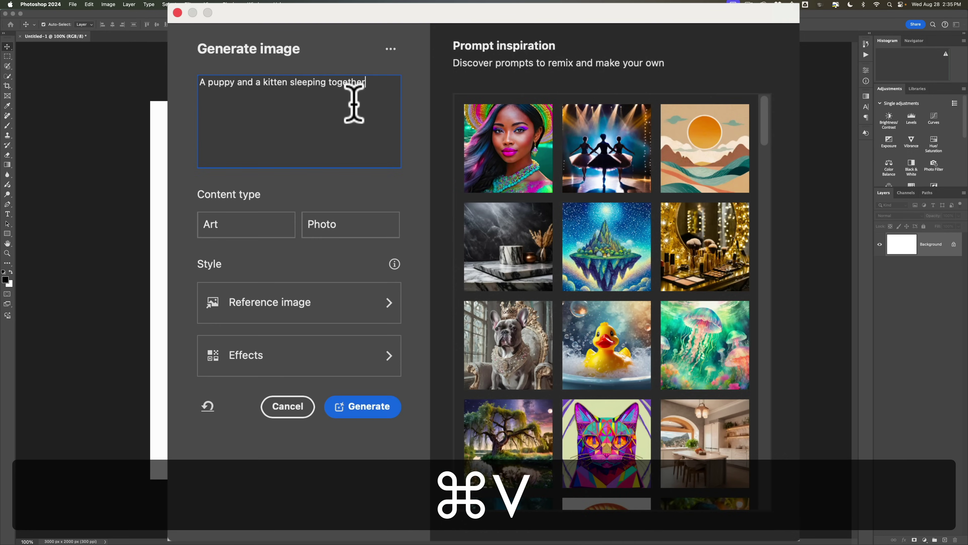
Generate the image with Photo content type and the Art nouveau effect
{"action": "left_click", "coordinate": [330, 221]}
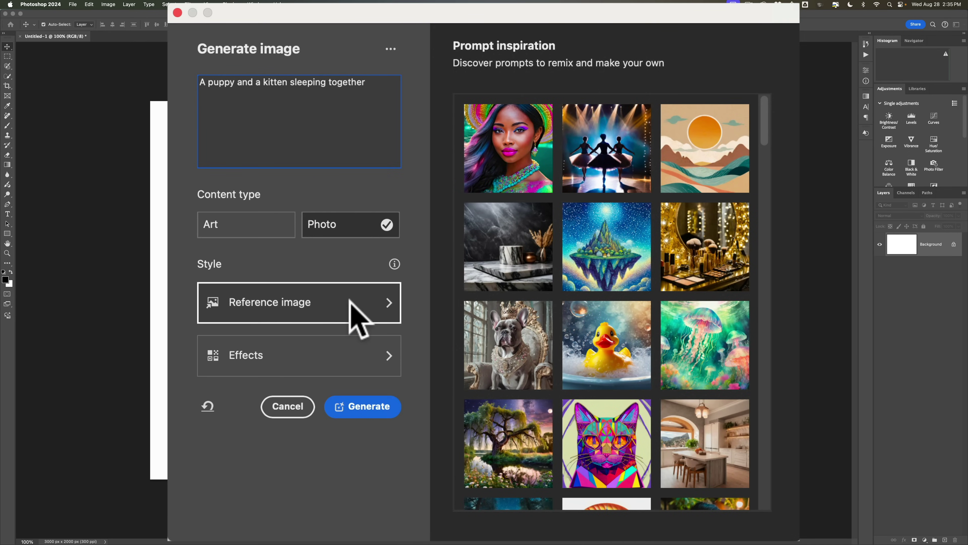
{"action": "left_click", "coordinate": [355, 343]}
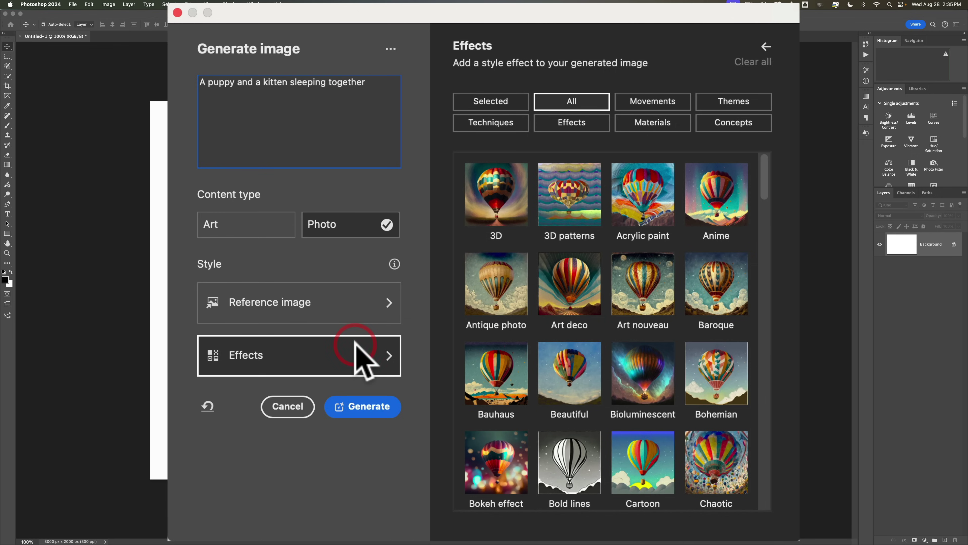
{"action": "left_click", "coordinate": [636, 269]}
{"action": "scroll", "coordinate": [640, 290], "scroll_direction": "down", "scroll_amount": 3}
{"action": "scroll", "coordinate": [639, 244], "scroll_direction": "up", "scroll_amount": 3}
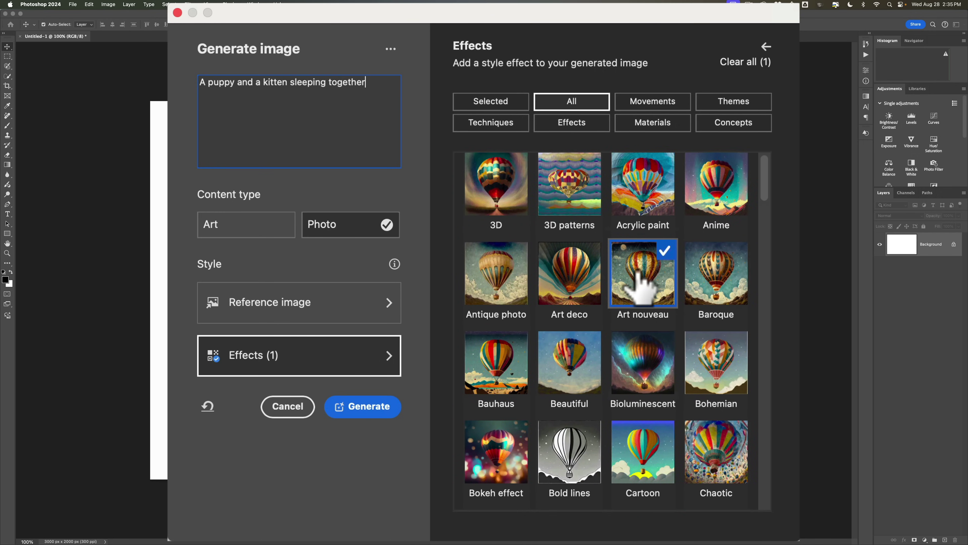
{"action": "scroll", "coordinate": [645, 282], "scroll_direction": "down", "scroll_amount": 3}
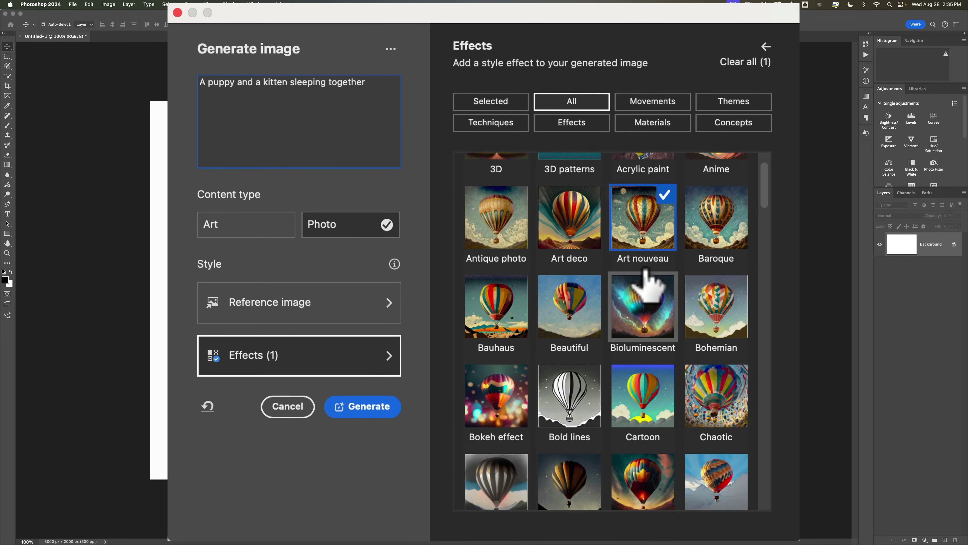
{"action": "scroll", "coordinate": [648, 285], "scroll_direction": "up", "scroll_amount": 3}
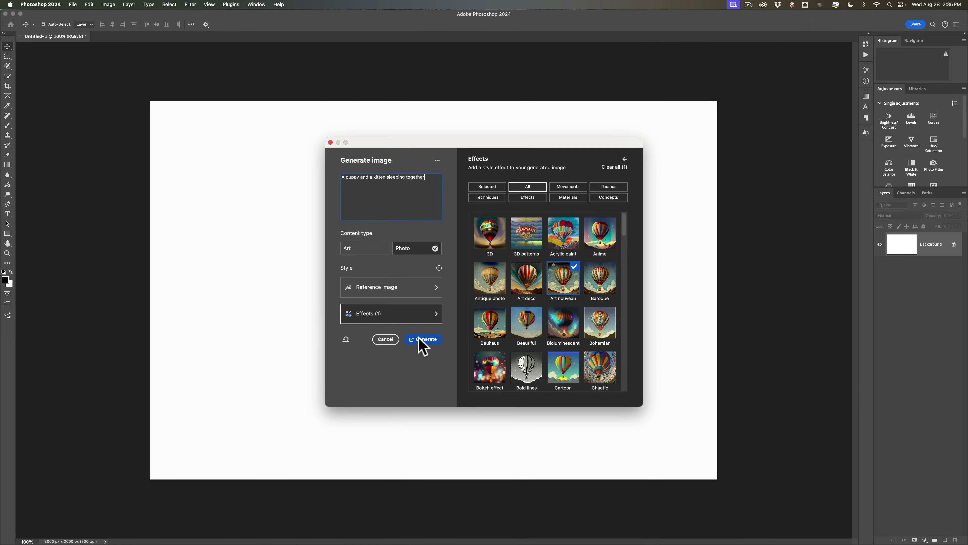
{"action": "left_click", "coordinate": [419, 339]}
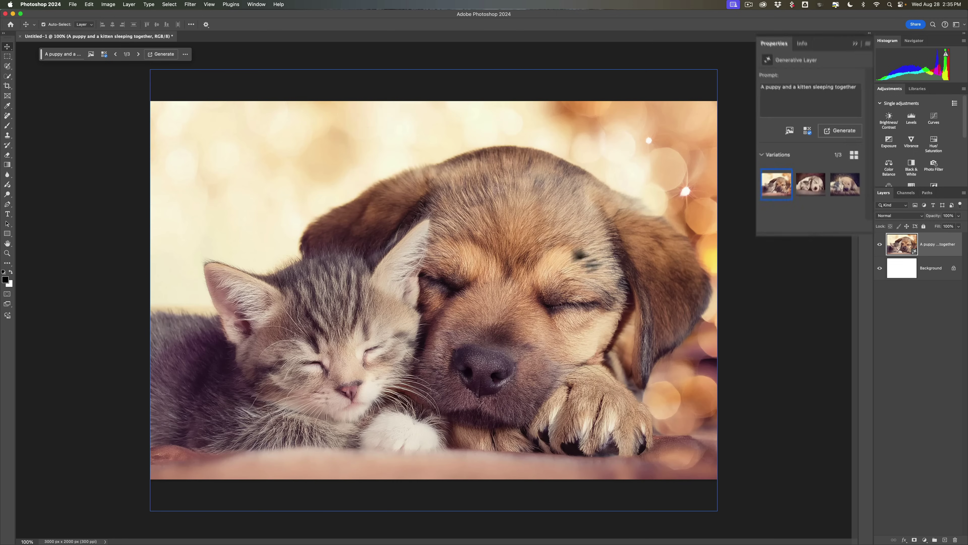
Preview the second and golden-puppy third variations, then return to the first brown-puppy version
{"action": "left_click", "coordinate": [810, 172]}
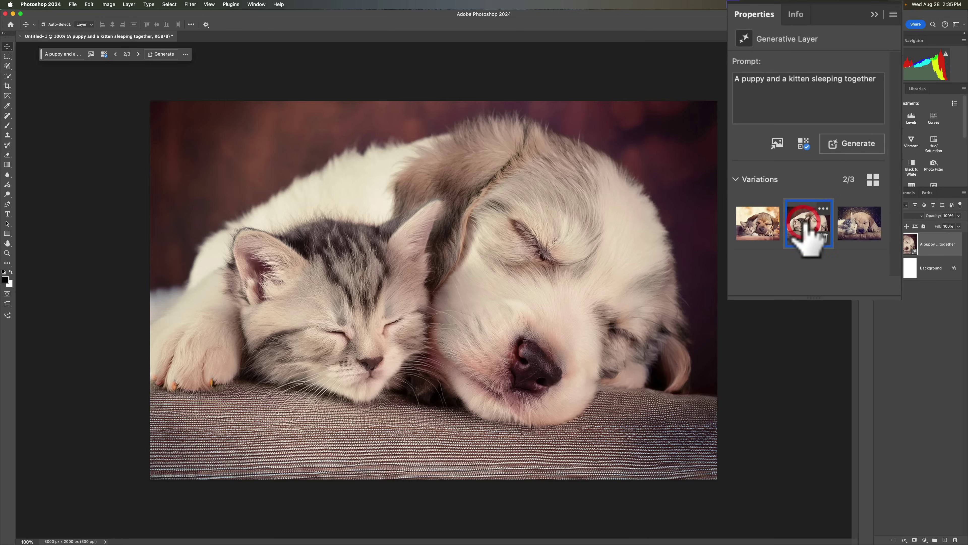
{"action": "left_click", "coordinate": [846, 223]}
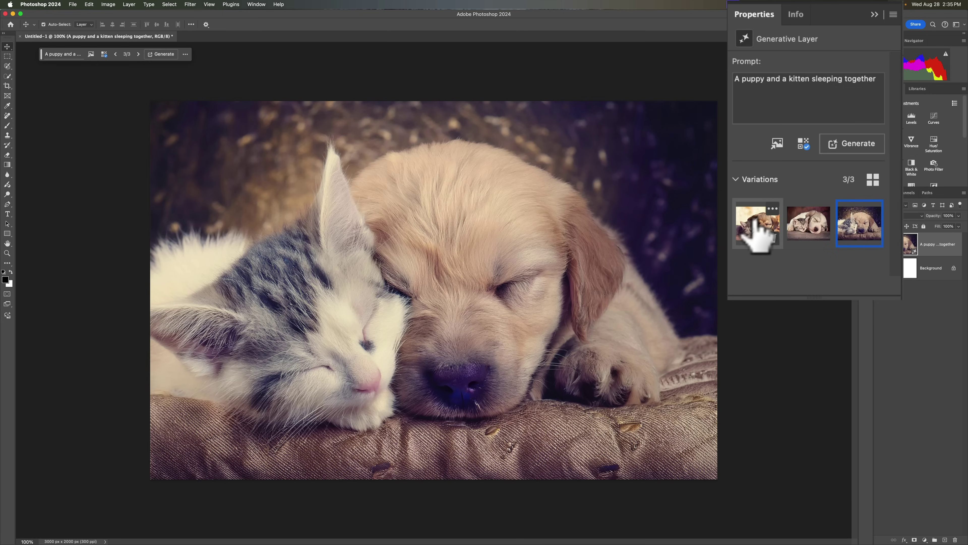
{"action": "left_click", "coordinate": [758, 229]}
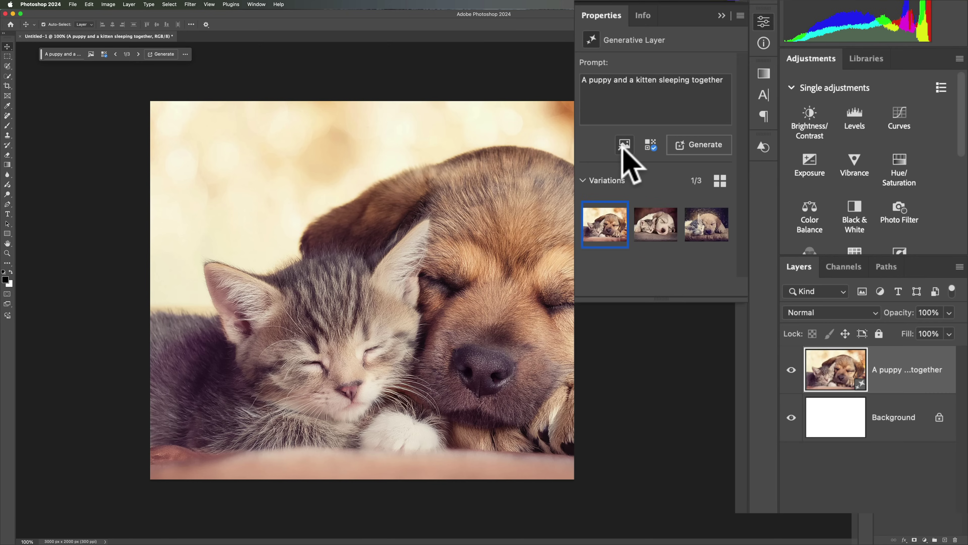
Look through the layer's reference image and effects options, then close them
{"action": "left_click", "coordinate": [625, 144]}
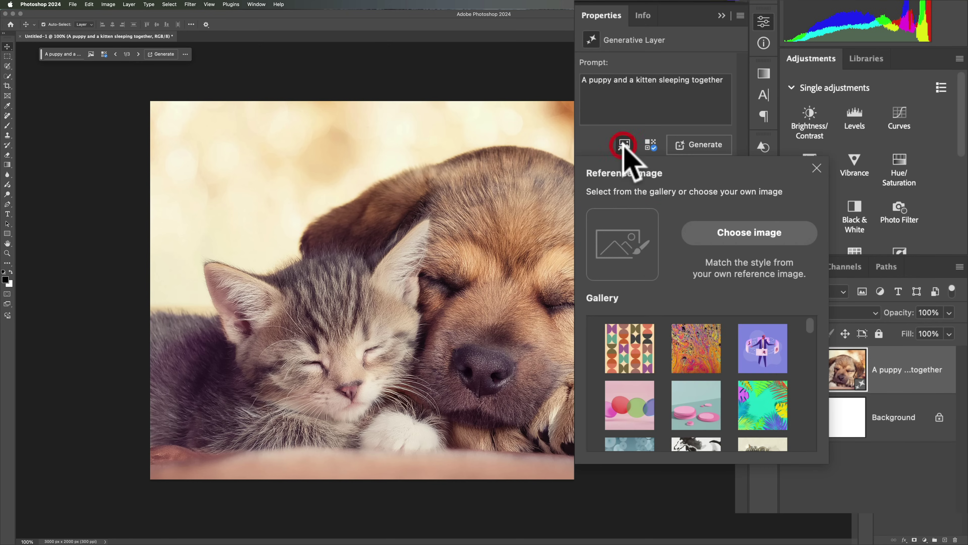
{"action": "left_click", "coordinate": [651, 144]}
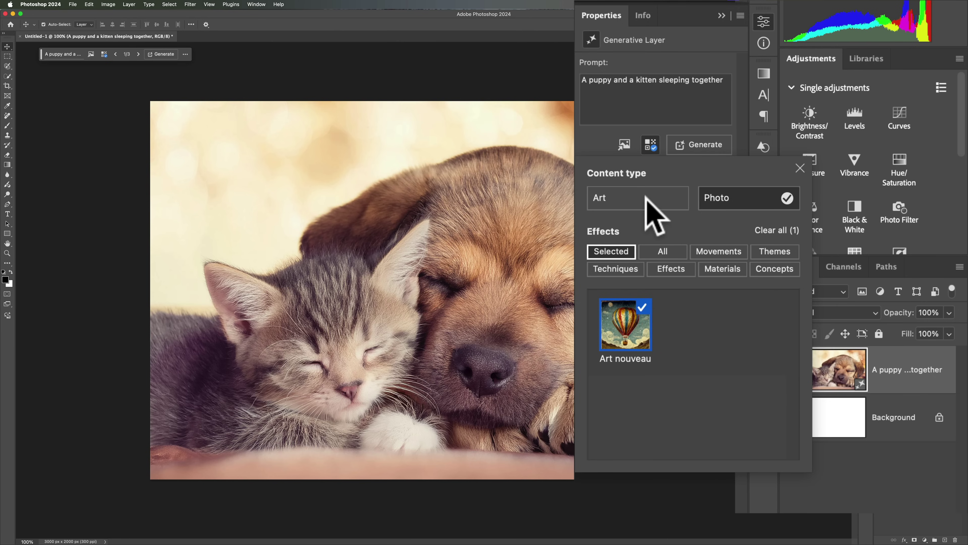
{"action": "left_click", "coordinate": [649, 145]}
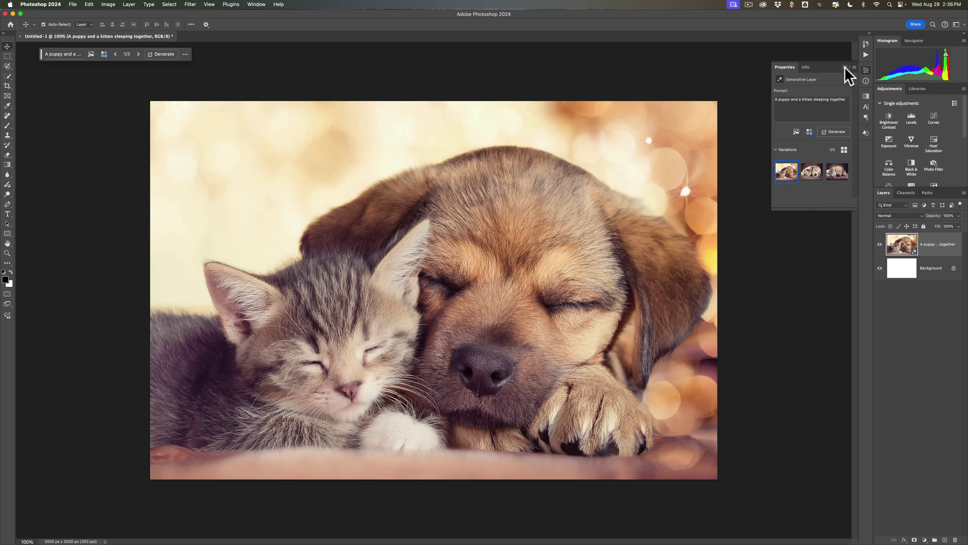
Revert the document to its blank New history state and minimize Photoshop
{"action": "left_click", "coordinate": [866, 45]}
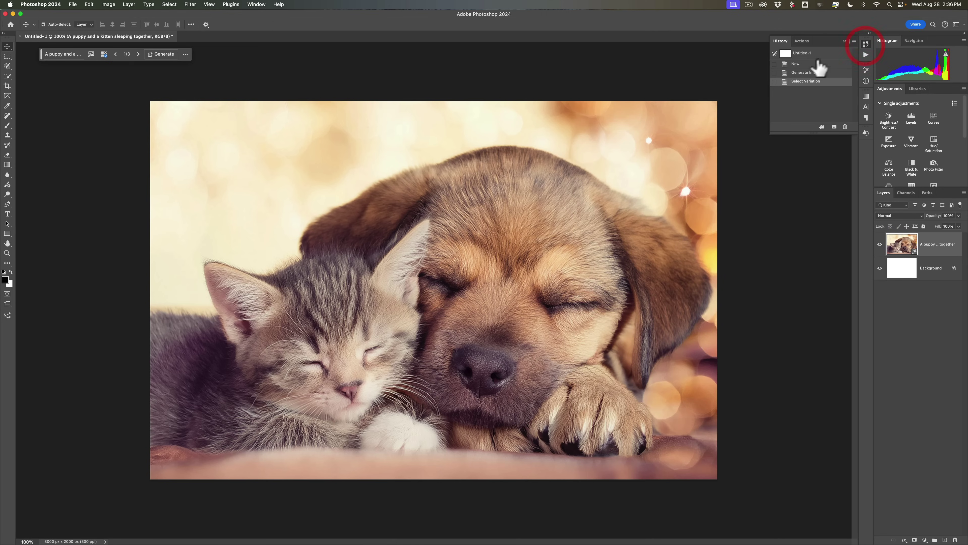
{"action": "left_click", "coordinate": [802, 64]}
{"action": "left_click", "coordinate": [845, 40]}
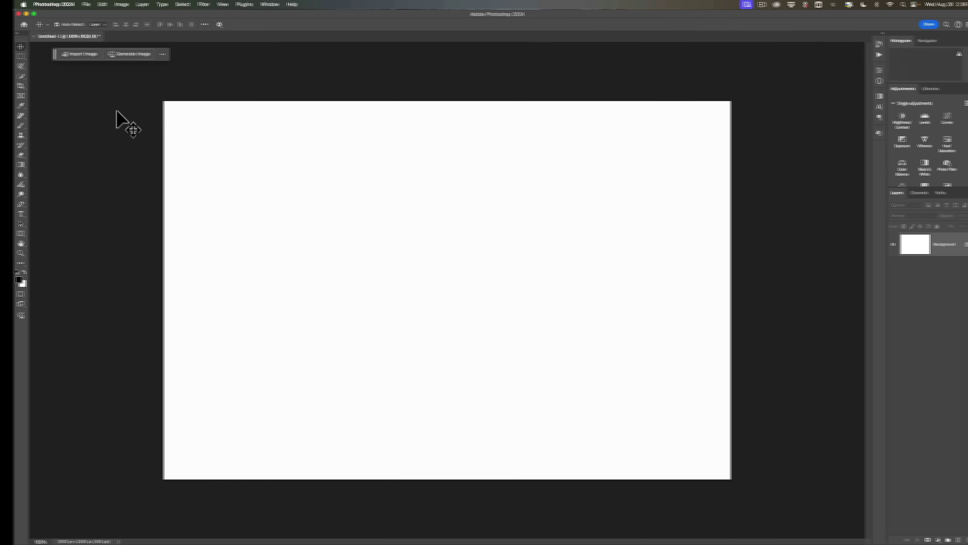
{"action": "left_click", "coordinate": [12, 13]}
{"action": "left_click", "coordinate": [896, 321]}
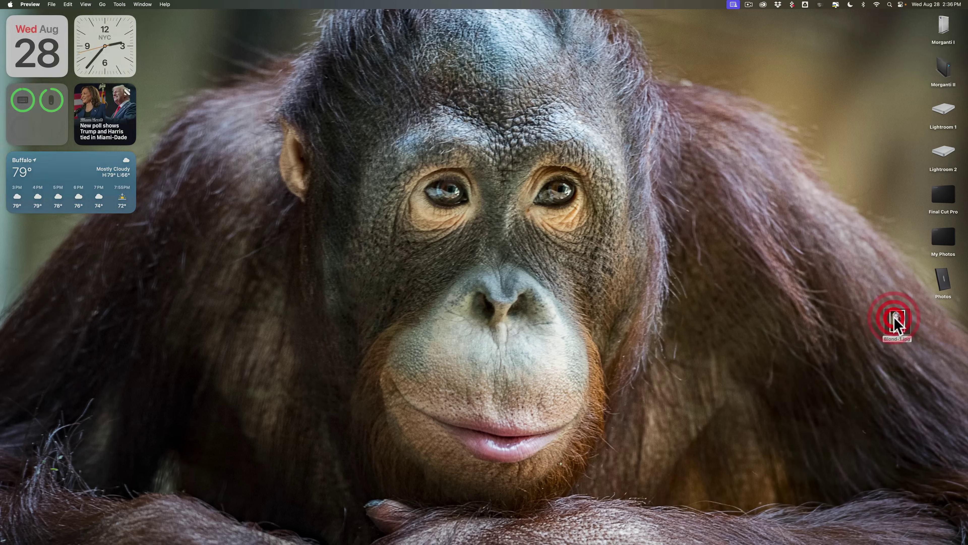
{"action": "double_click", "coordinate": [896, 322]}
{"action": "left_click_drag", "start_coordinate": [107, 21], "coordinate": [434, 44]}
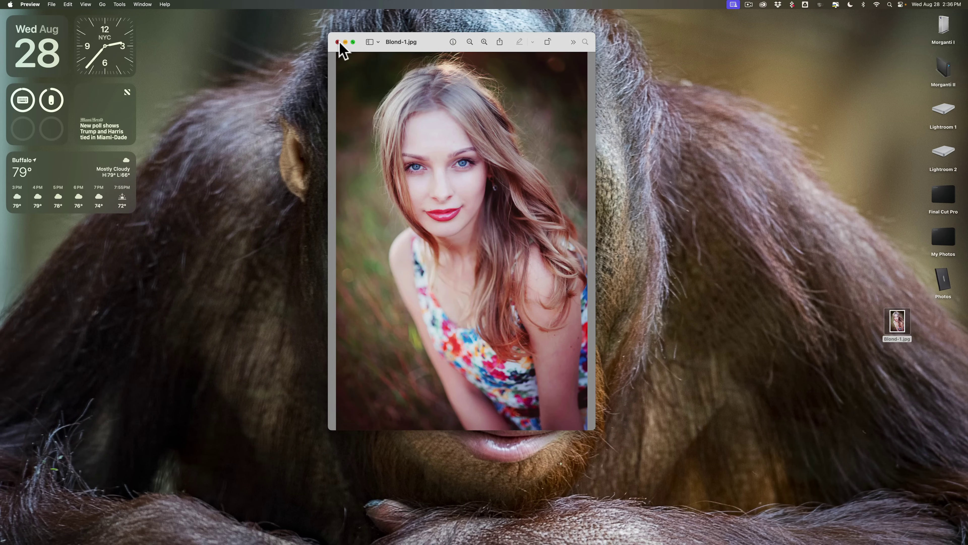
{"action": "left_click", "coordinate": [338, 42]}
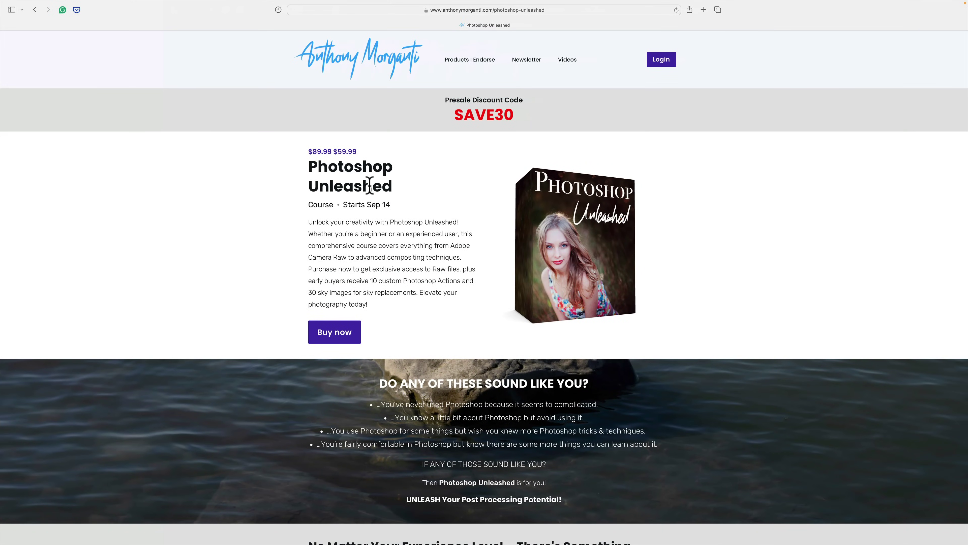
Select the 'Sep 14' start date on the Photoshop Unleashed course page
{"action": "left_click_drag", "start_coordinate": [367, 205], "coordinate": [393, 204]}
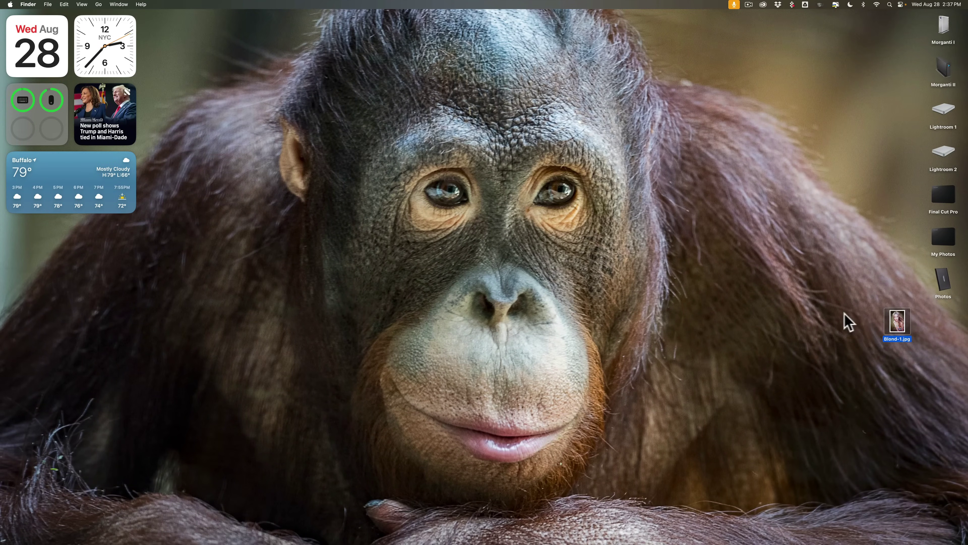
Restore the blank Photoshop document from the Dock and start Generate image
{"action": "mouse_move", "coordinate": [752, 542]}
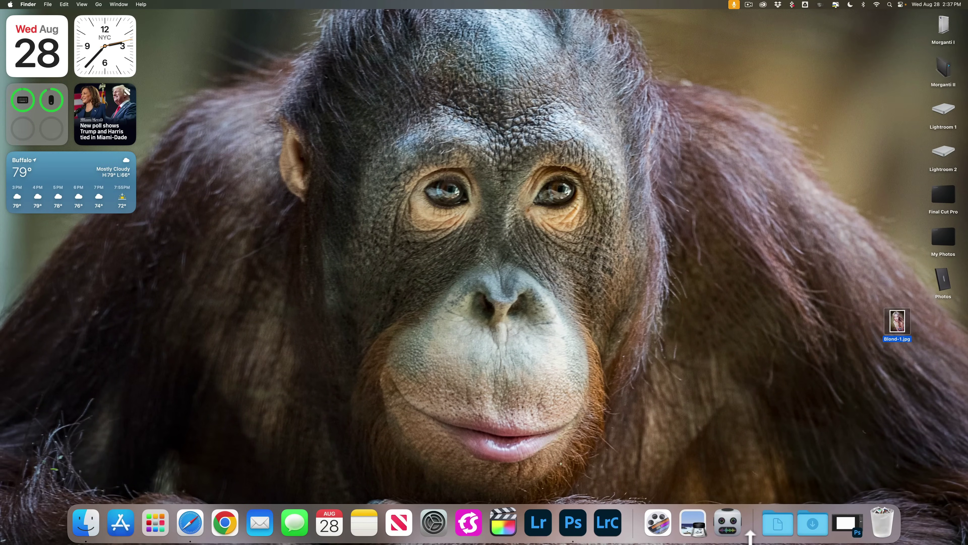
{"action": "left_click", "coordinate": [845, 523]}
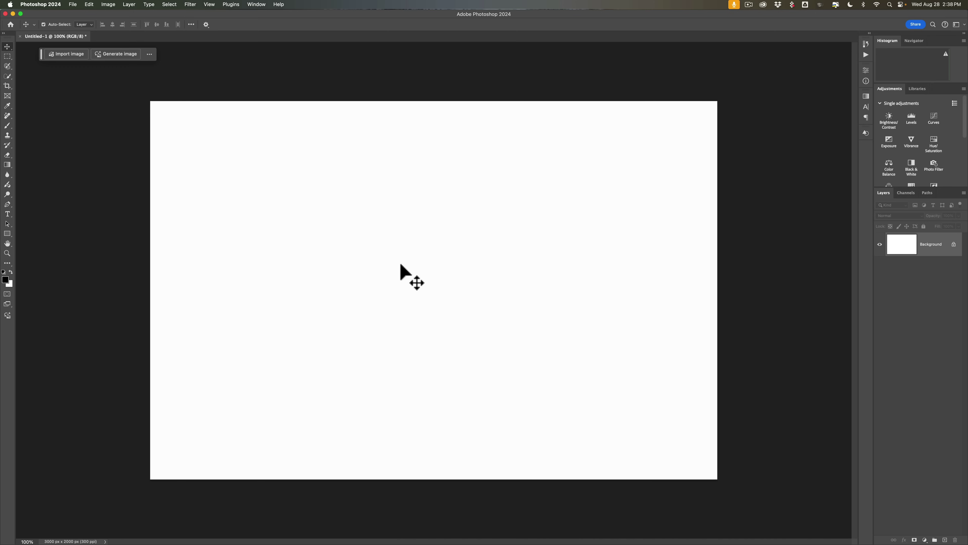
{"action": "left_click", "coordinate": [123, 54]}
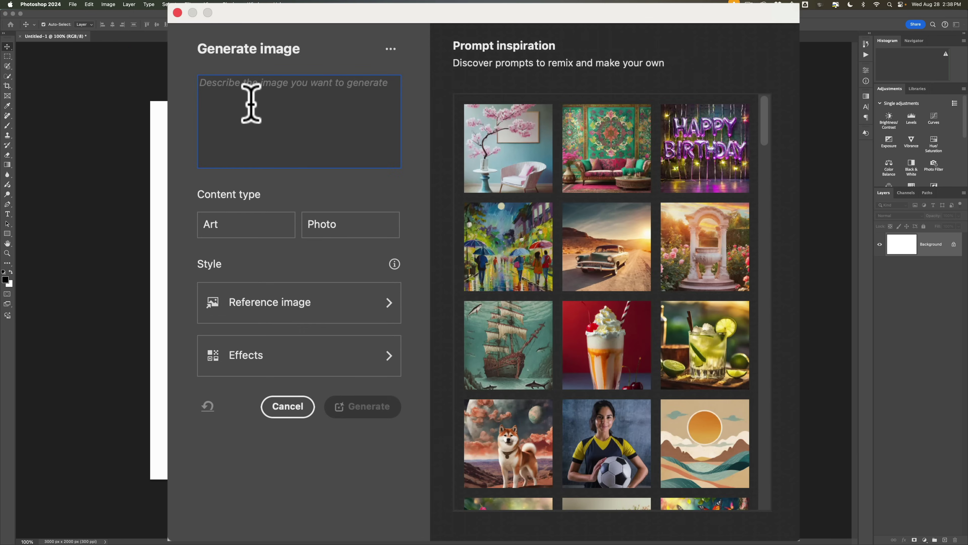
Enter the prompt 'Young lady in front of lake', choose Photo, and show Reference image choices
{"action": "type", "text": "Youn"}
{"action": "key", "text": "BackSpace"}
{"action": "key", "text": "BackSpace"}
{"action": "key", "text": "BackSpace"}
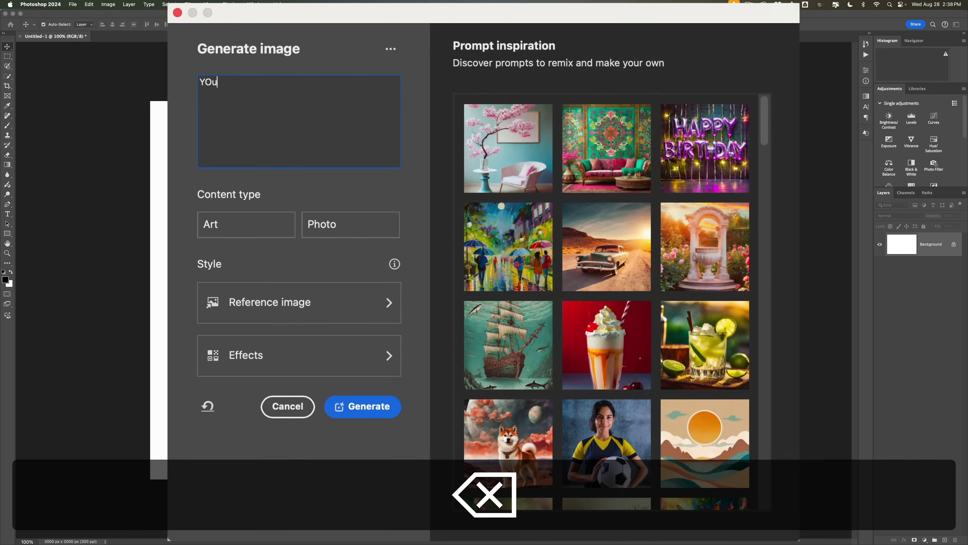
{"action": "type", "text": "oung la"}
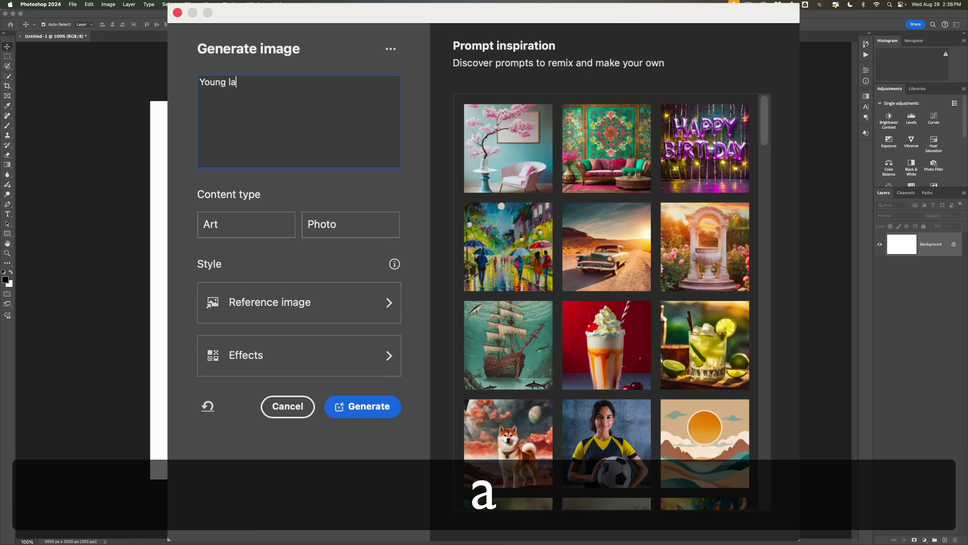
{"action": "type", "text": "dy i f"}
{"action": "key", "text": "BackSpace"}
{"action": "key", "text": "BackSpace"}
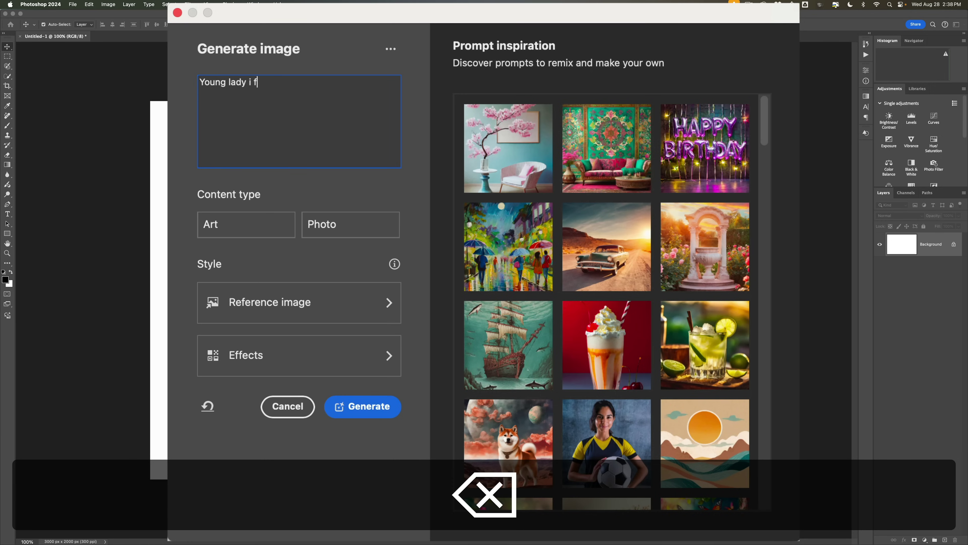
{"action": "key", "text": "BackSpace"}
{"action": "type", "text": "in fron"}
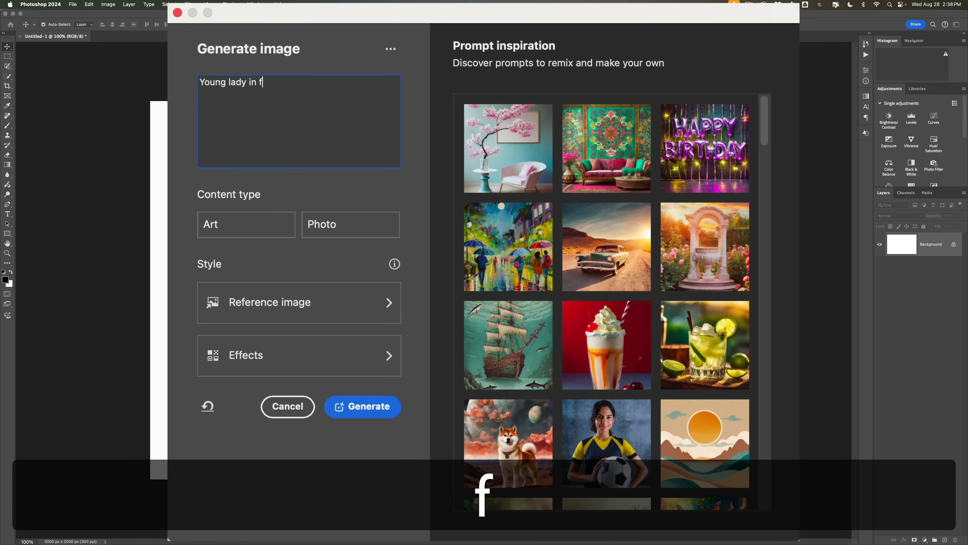
{"action": "type", "text": "t of lake"}
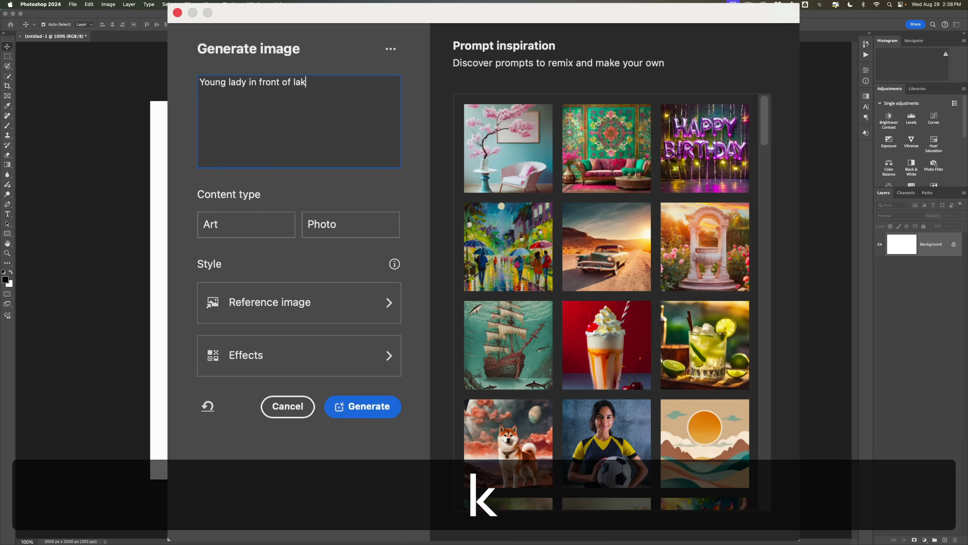
{"action": "left_click", "coordinate": [348, 225]}
{"action": "left_click", "coordinate": [312, 301]}
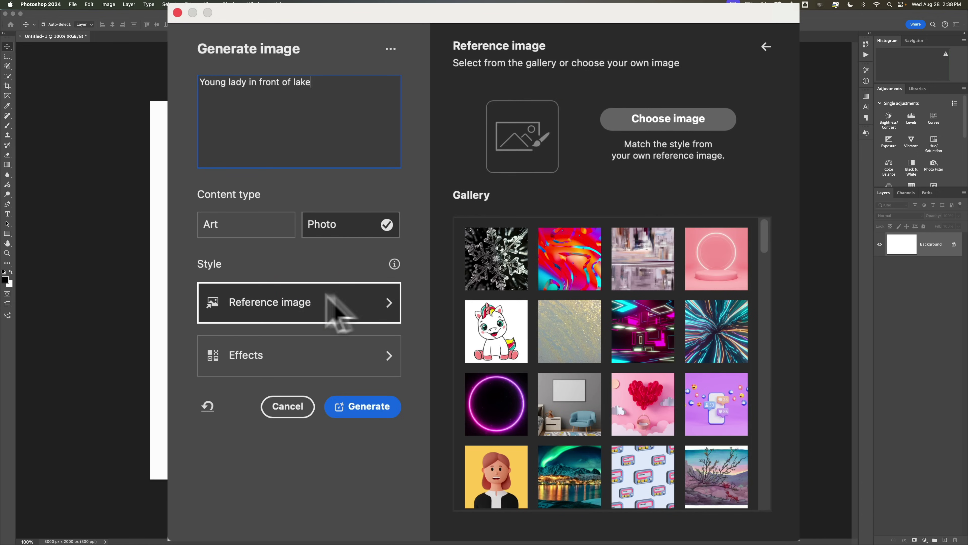
Load Desktop's Blond-1.jpg as the style reference and generate the lakeside image
{"action": "left_click", "coordinate": [658, 121]}
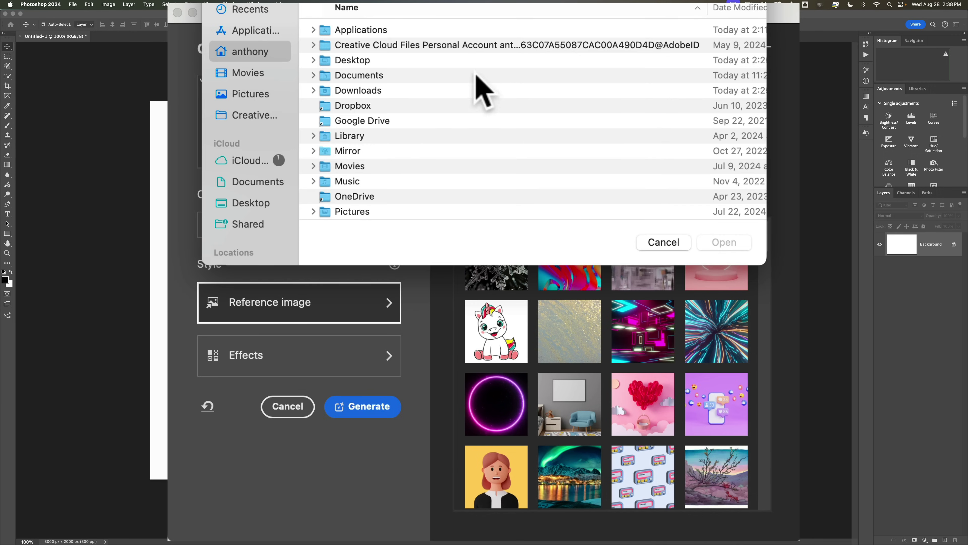
{"action": "left_click", "coordinate": [252, 202]}
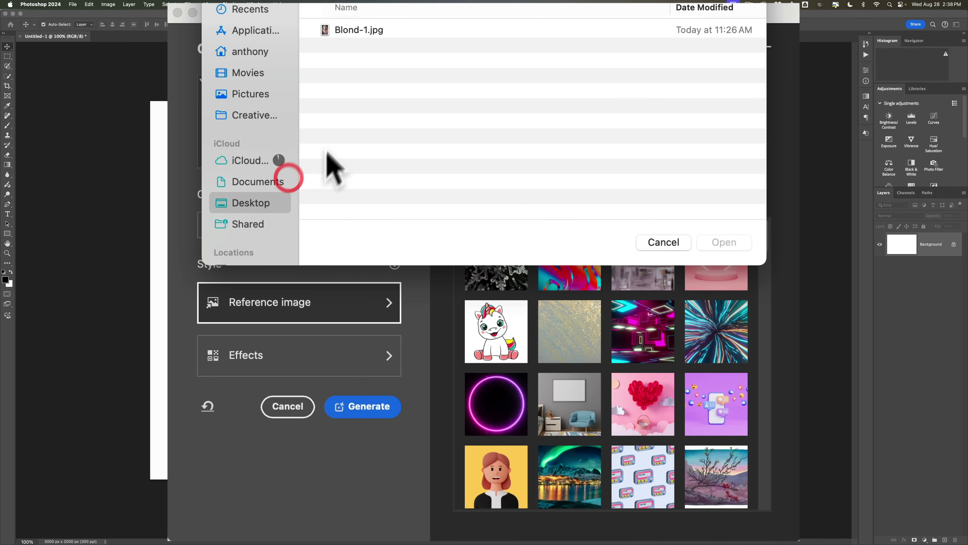
{"action": "left_click", "coordinate": [349, 30]}
{"action": "left_click", "coordinate": [717, 246]}
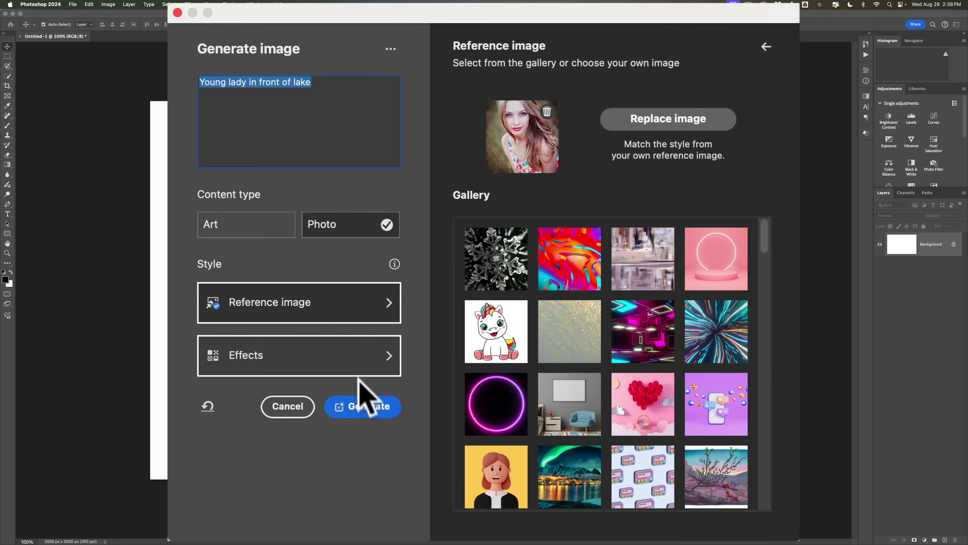
{"action": "left_click", "coordinate": [364, 407]}
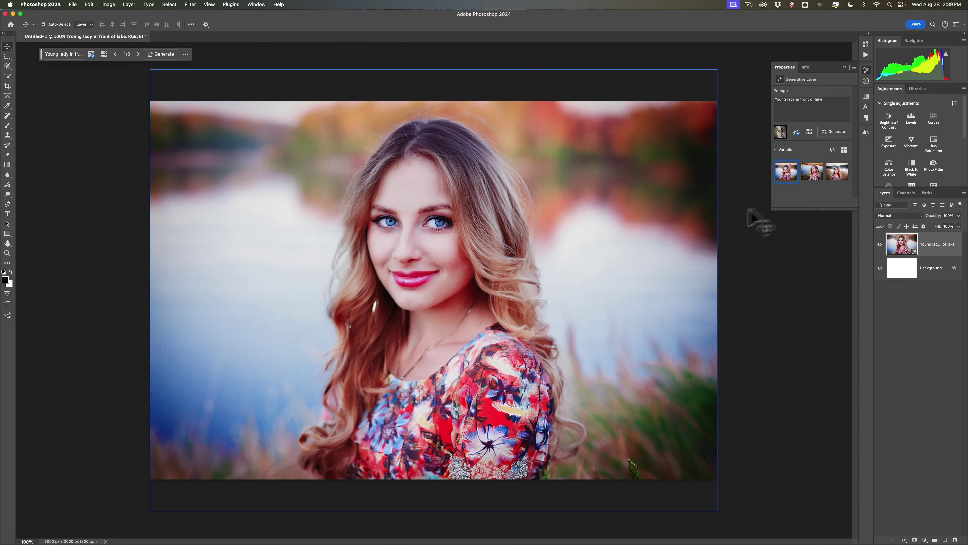
Preview the second variation, then display the third, the long-haired woman among reeds
{"action": "left_click", "coordinate": [814, 179]}
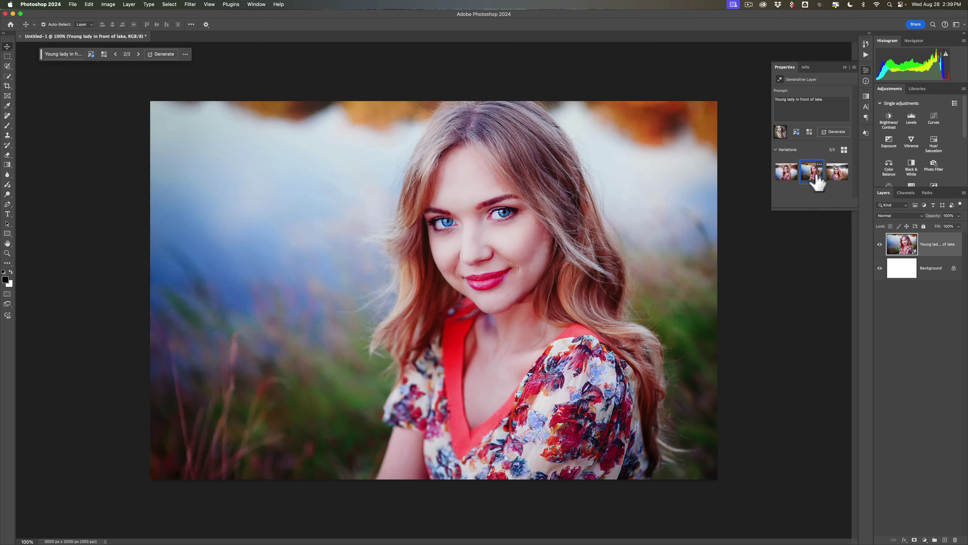
{"action": "left_click", "coordinate": [832, 177]}
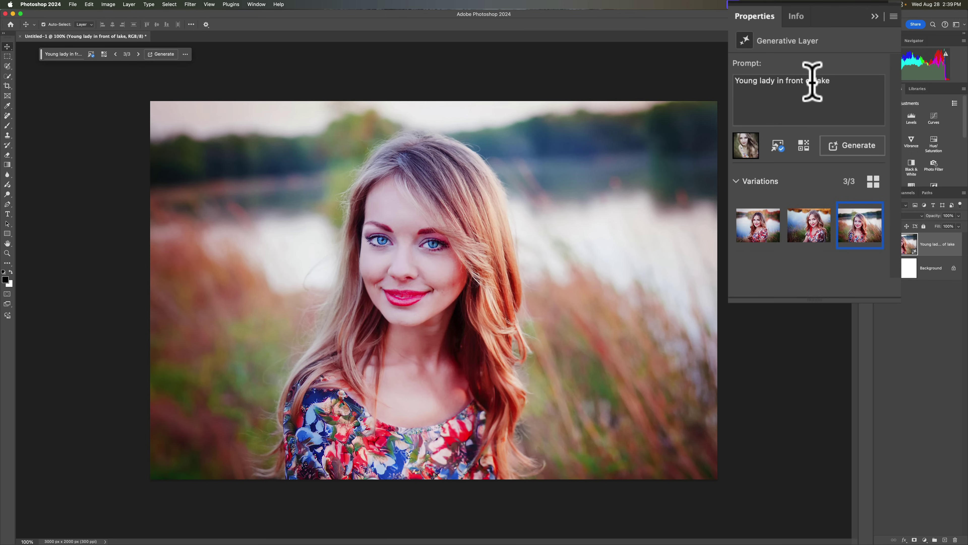
Append 'wearing a black top' to the prompt and generate three more variations
{"action": "triple_click", "coordinate": [846, 85]}
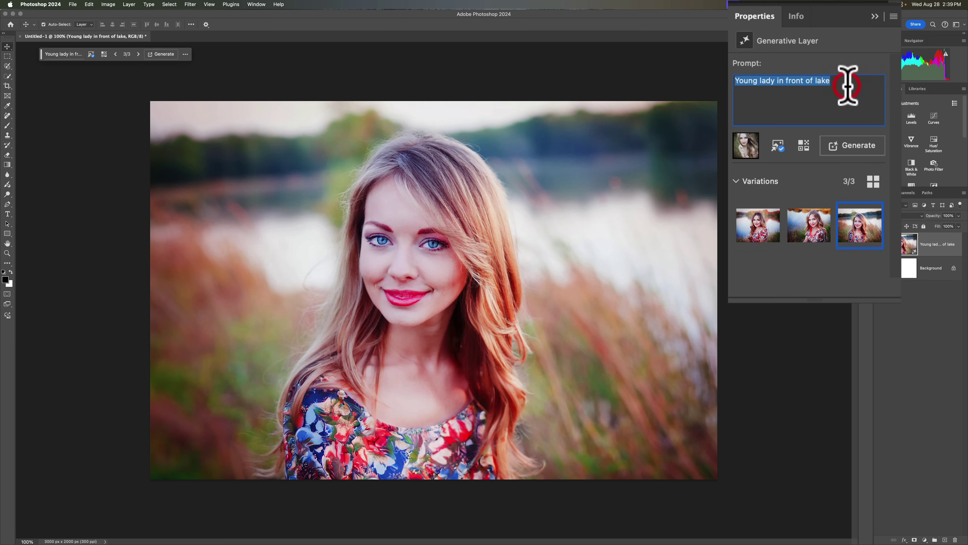
{"action": "key", "text": "Right"}
{"action": "type", "text": "w"}
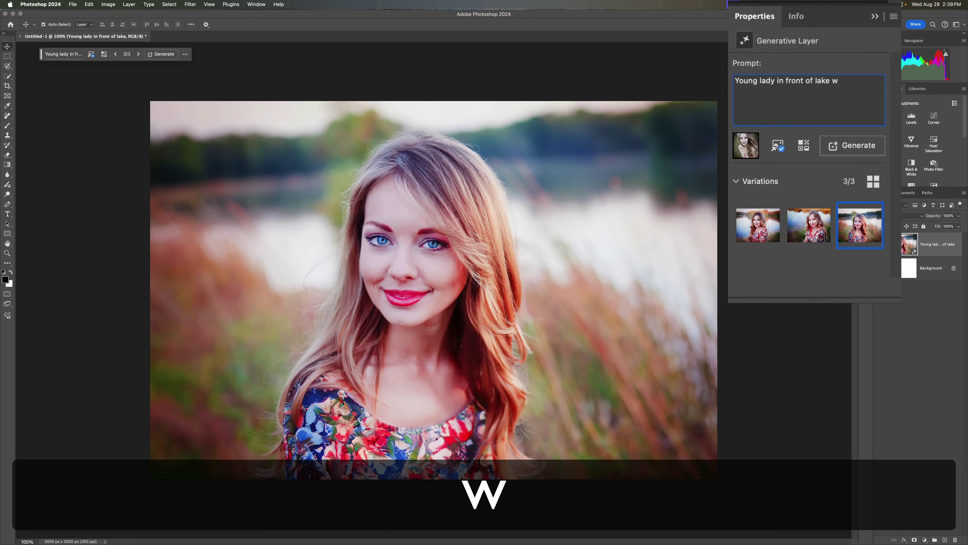
{"action": "type", "text": "earing a"}
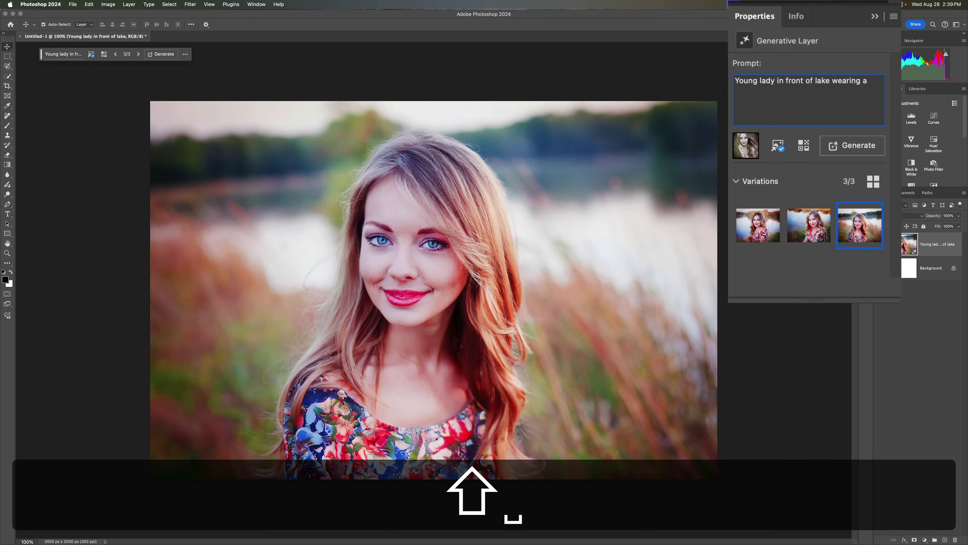
{"action": "type", "text": " black top"}
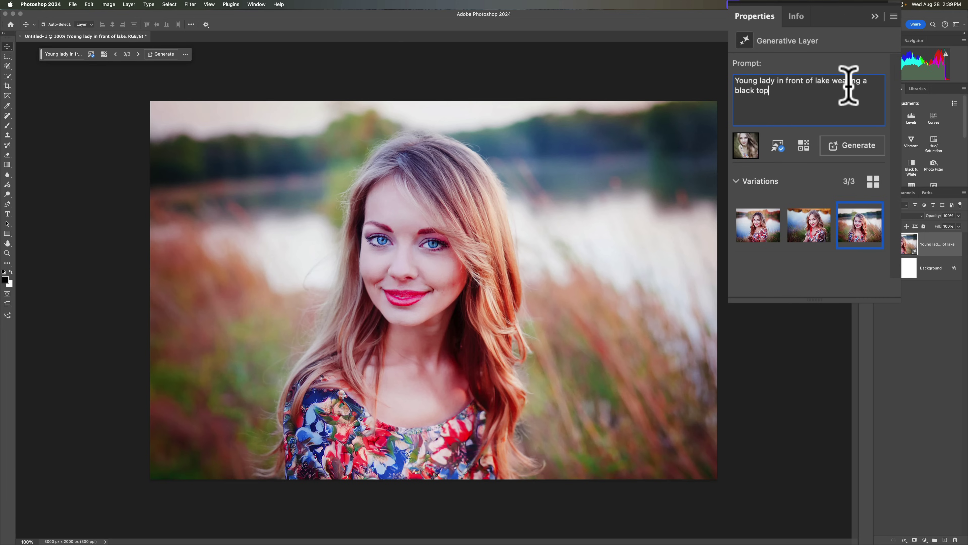
{"action": "left_click", "coordinate": [856, 145]}
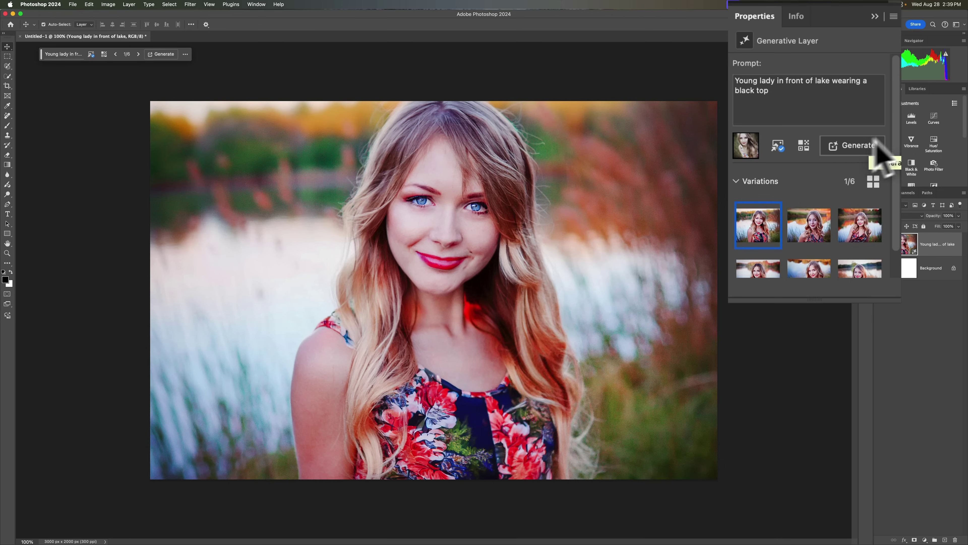
Cycle through variations one to six, finishing on the sixth, the woman in a floral top
{"action": "left_click", "coordinate": [815, 228]}
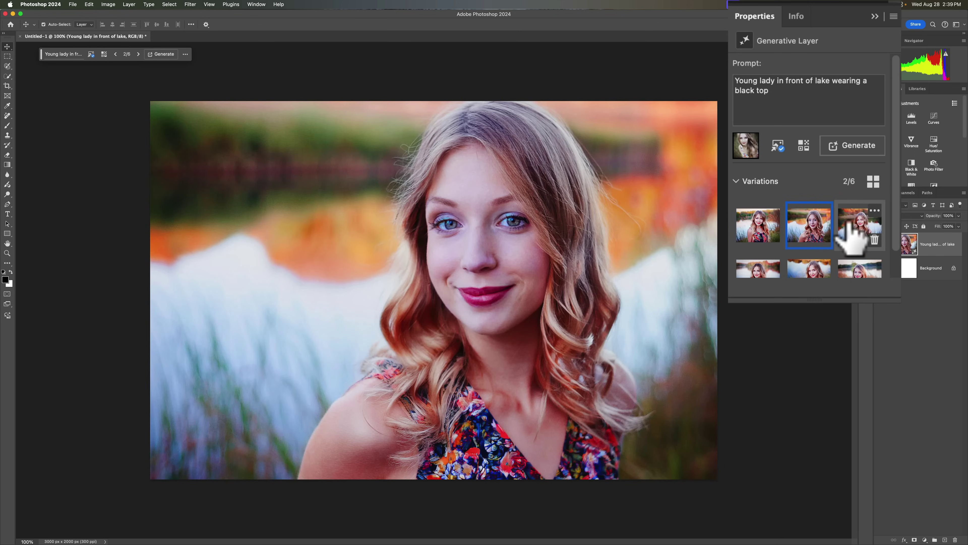
{"action": "left_click", "coordinate": [855, 229]}
{"action": "mouse_move", "coordinate": [794, 223]}
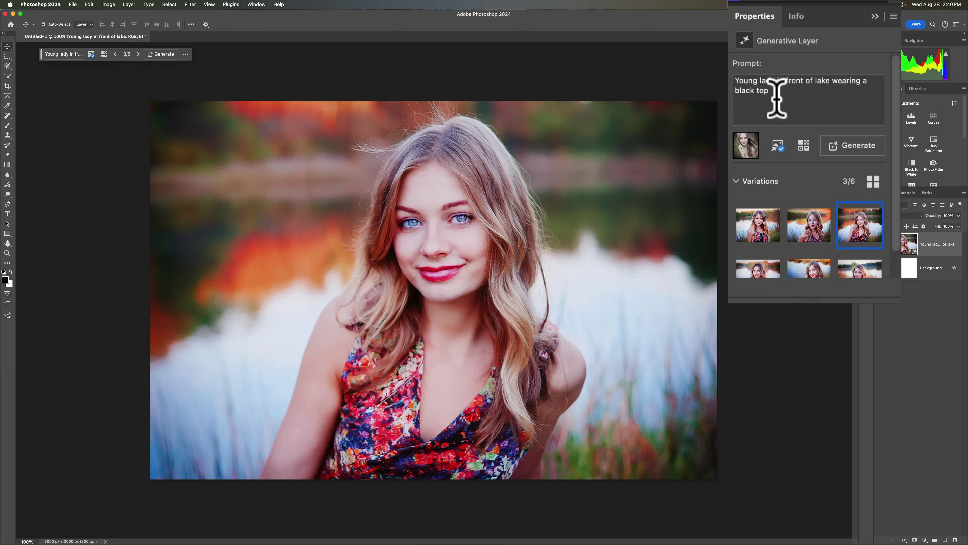
{"action": "left_click", "coordinate": [753, 233]}
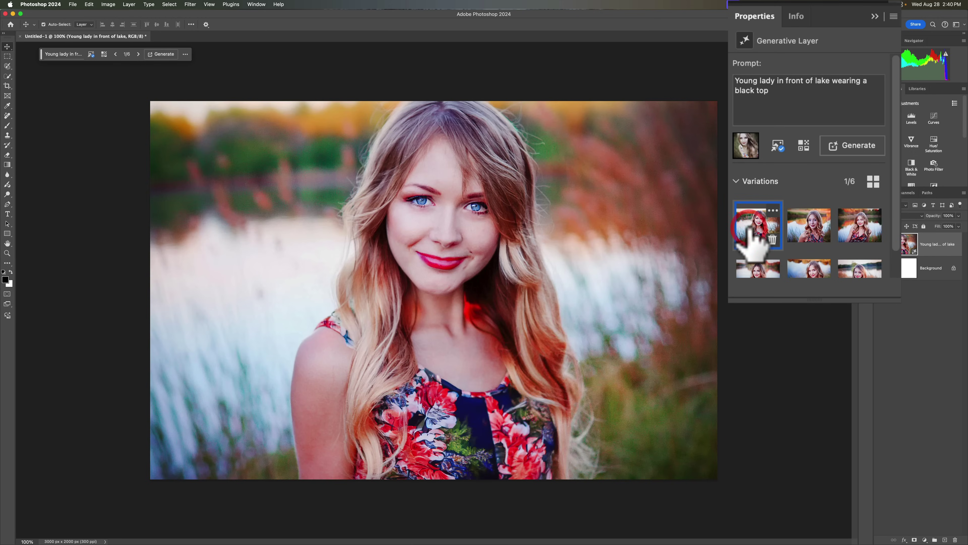
{"action": "left_click", "coordinate": [799, 229]}
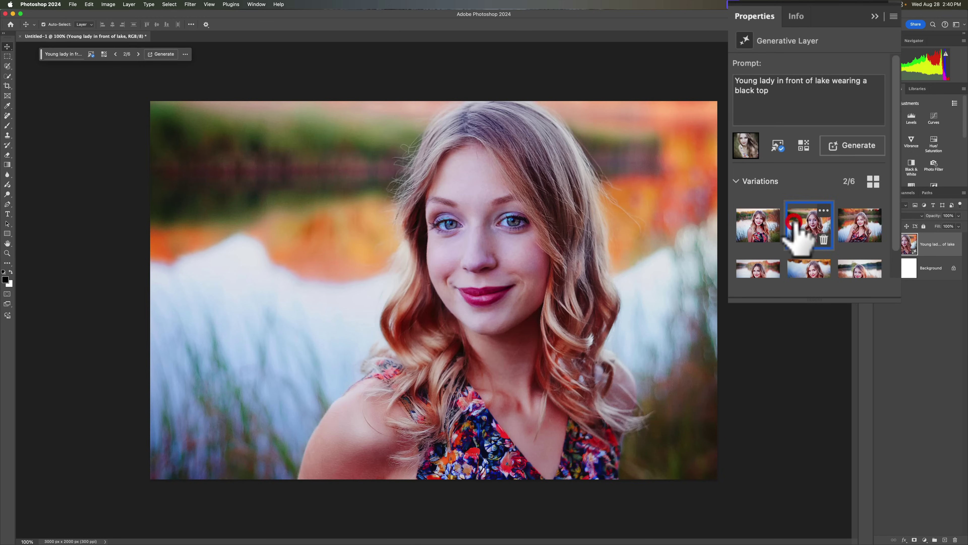
{"action": "left_click", "coordinate": [855, 228]}
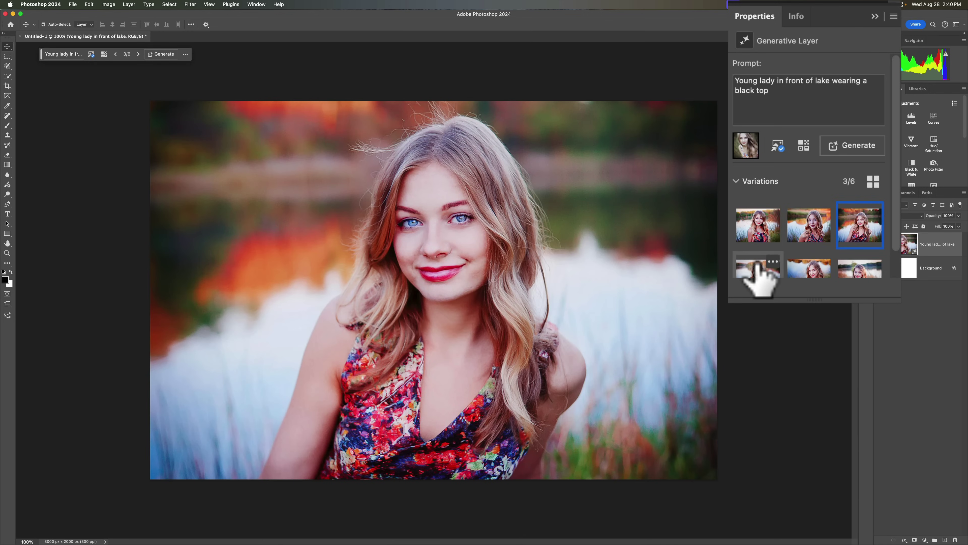
{"action": "left_click", "coordinate": [759, 273]}
{"action": "left_click", "coordinate": [803, 269]}
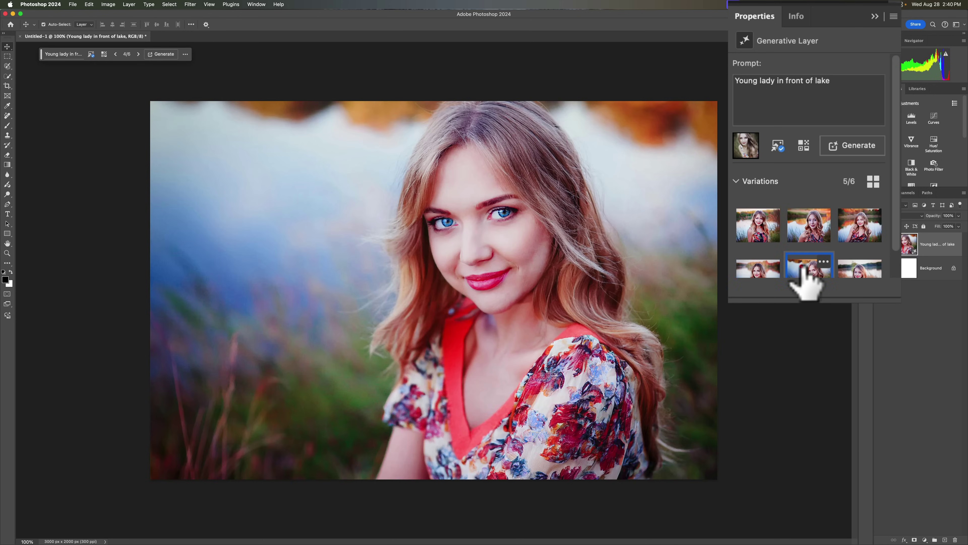
{"action": "left_click", "coordinate": [846, 273]}
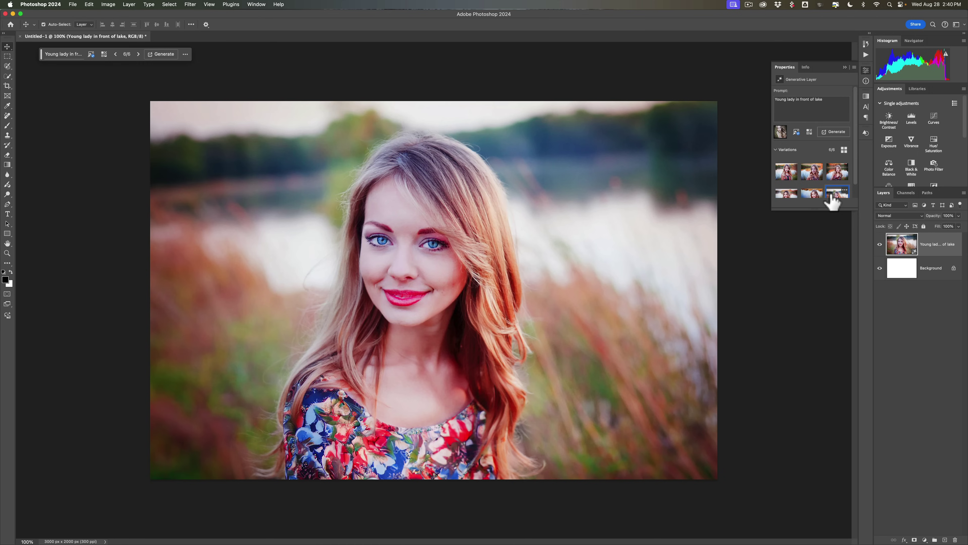
Review variations 1, 2, 3 and 6, then pick variation 5 with the floral blouse and red V-neck
{"action": "left_click", "coordinate": [785, 174]}
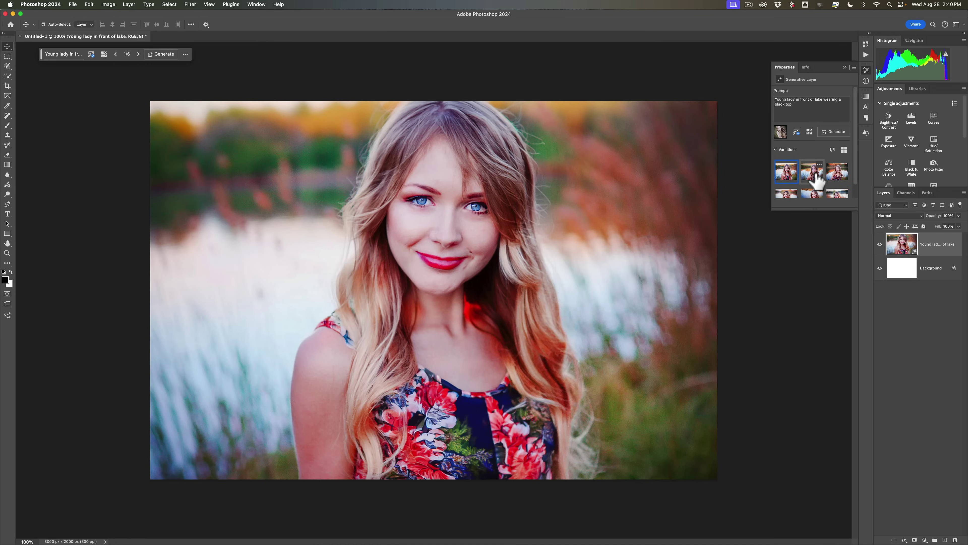
{"action": "left_click", "coordinate": [814, 176]}
{"action": "left_click", "coordinate": [835, 176]}
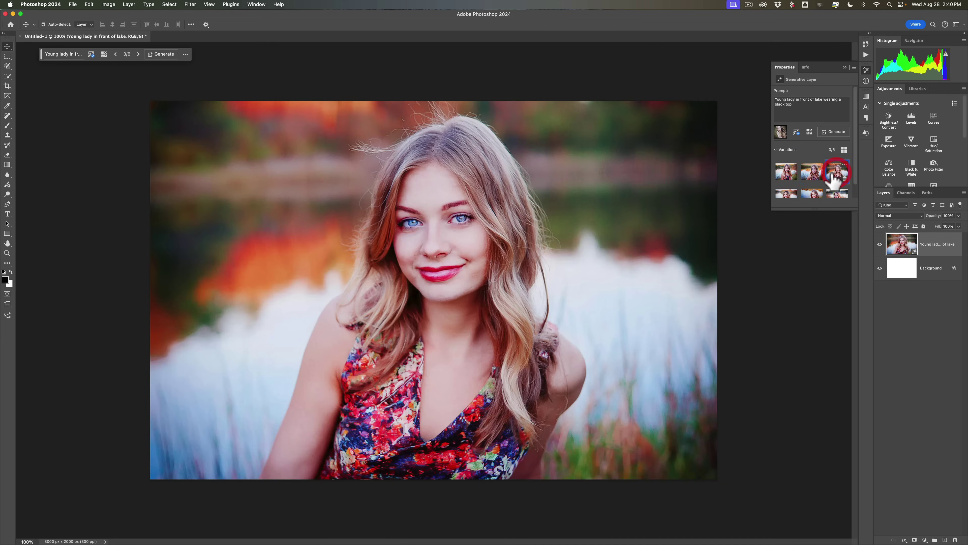
{"action": "left_click", "coordinate": [832, 195]}
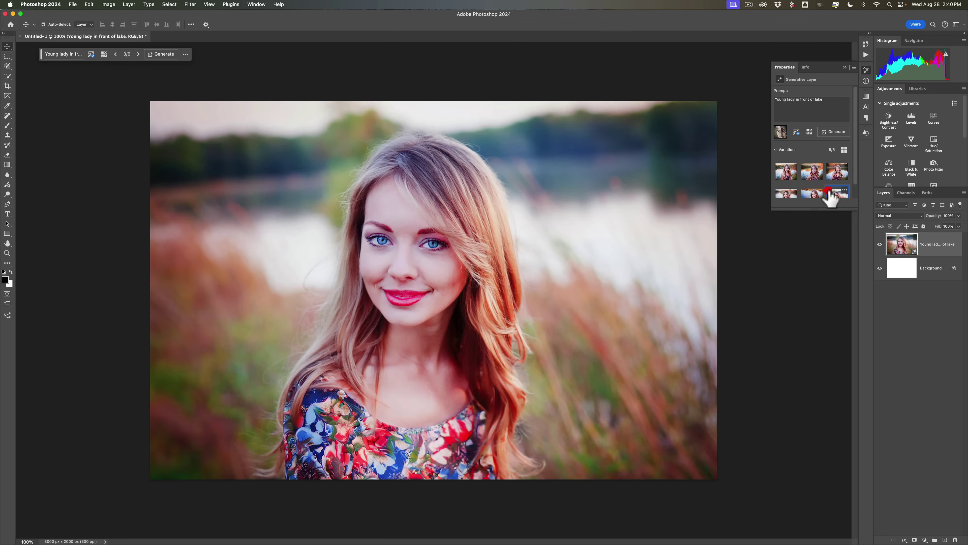
{"action": "left_click", "coordinate": [809, 194]}
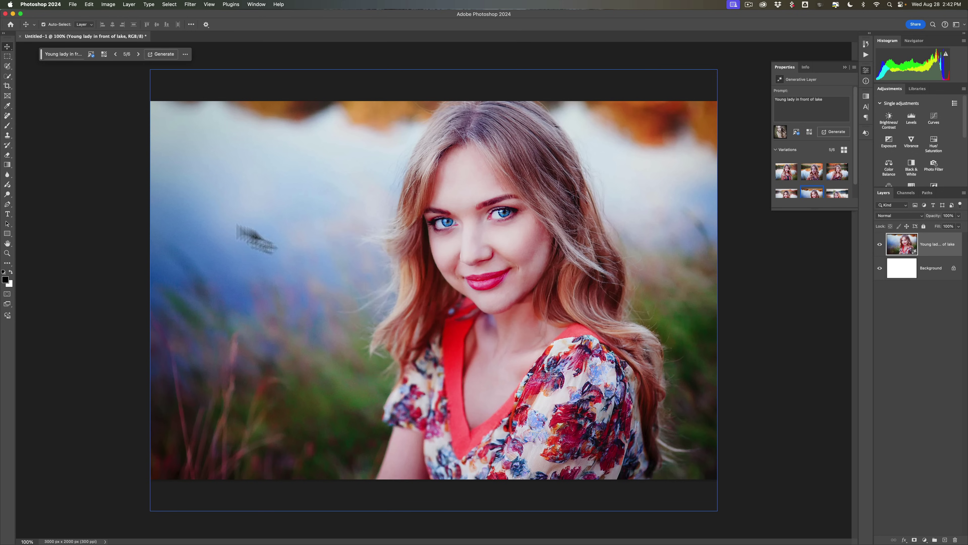
Zoom in on the woman's face, then fit the whole image to the window
{"action": "key", "text": "super"}
{"action": "key", "text": "super+equal"}
{"action": "key", "text": "super+equal"}
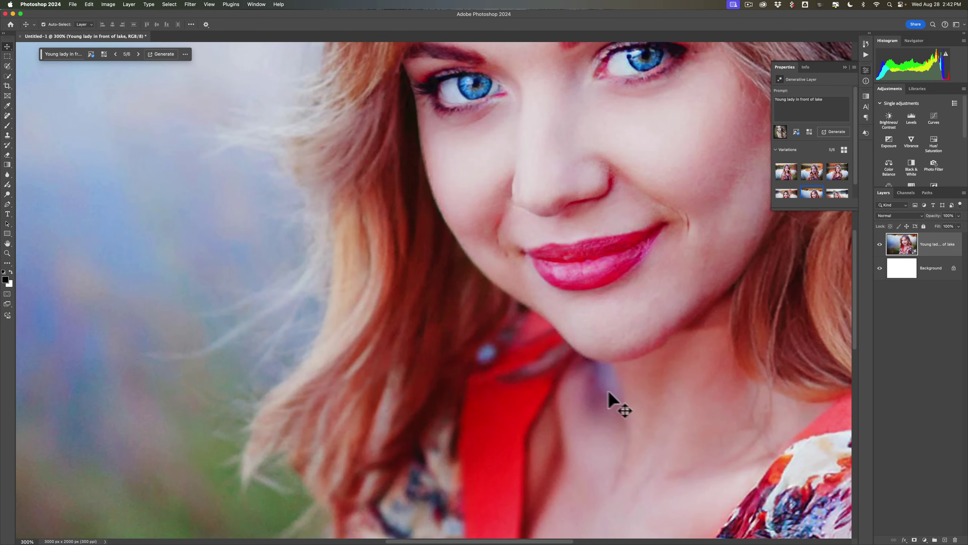
{"action": "key", "text": "super"}
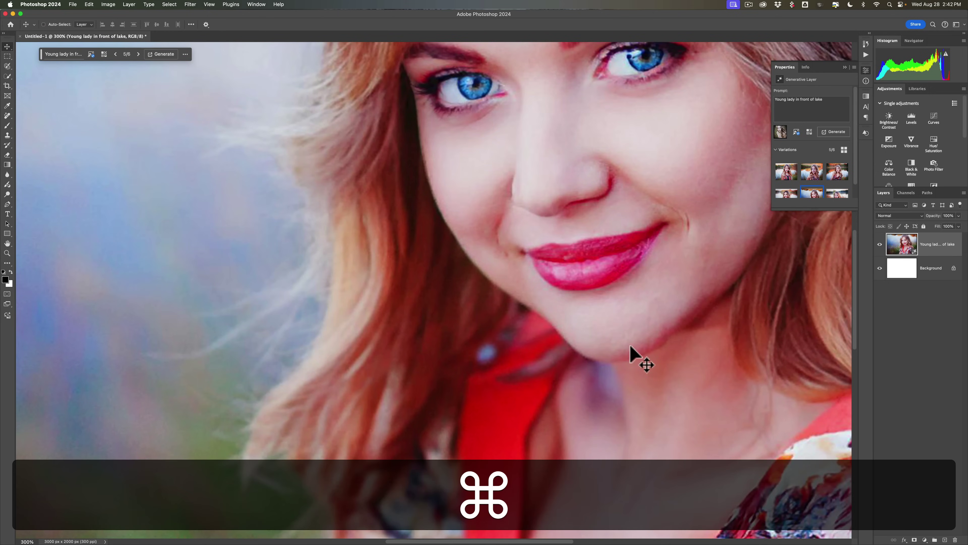
{"action": "key", "text": "super+0"}
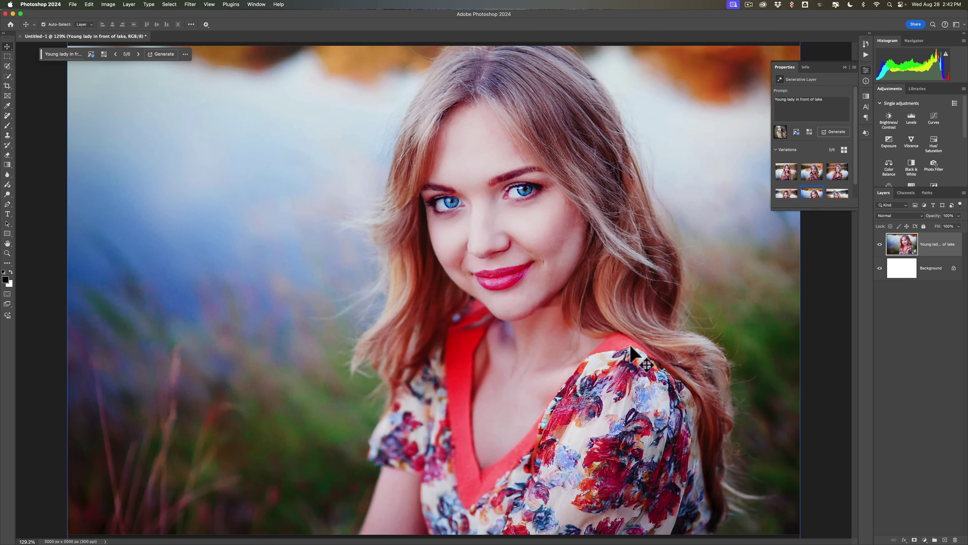
Cycle through variations 1 to 4, settling on variation 4 with the autumn lake background
{"action": "left_click", "coordinate": [786, 171]}
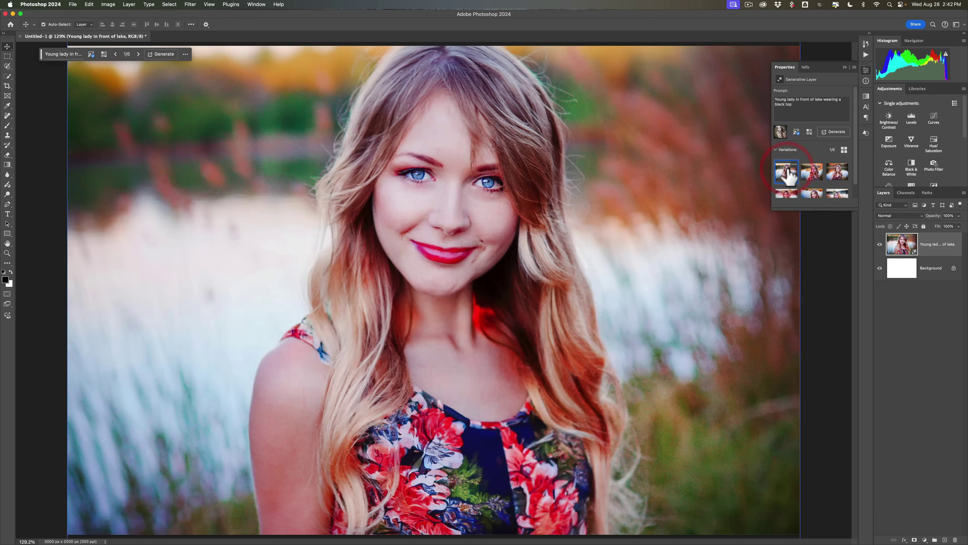
{"action": "left_click", "coordinate": [808, 179]}
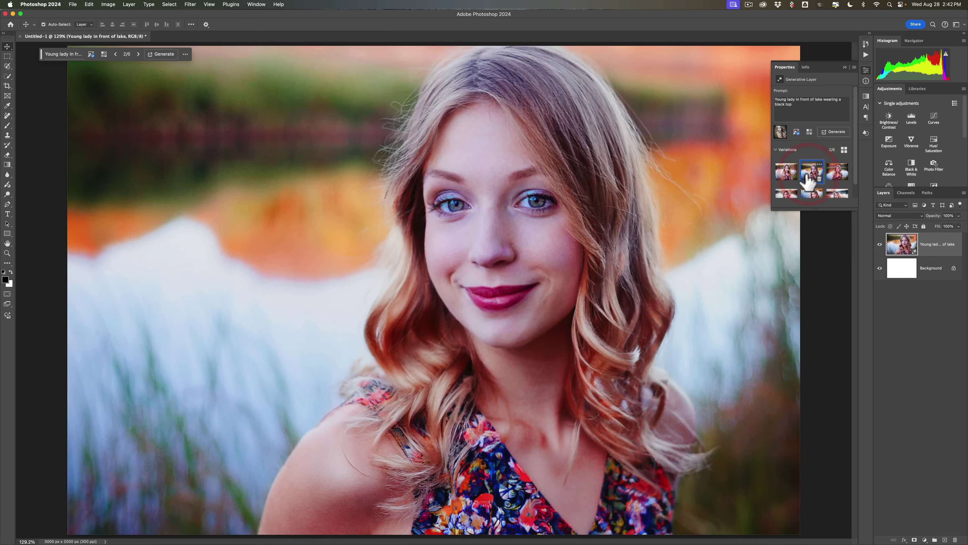
{"action": "left_click", "coordinate": [836, 177]}
{"action": "left_click", "coordinate": [785, 195]}
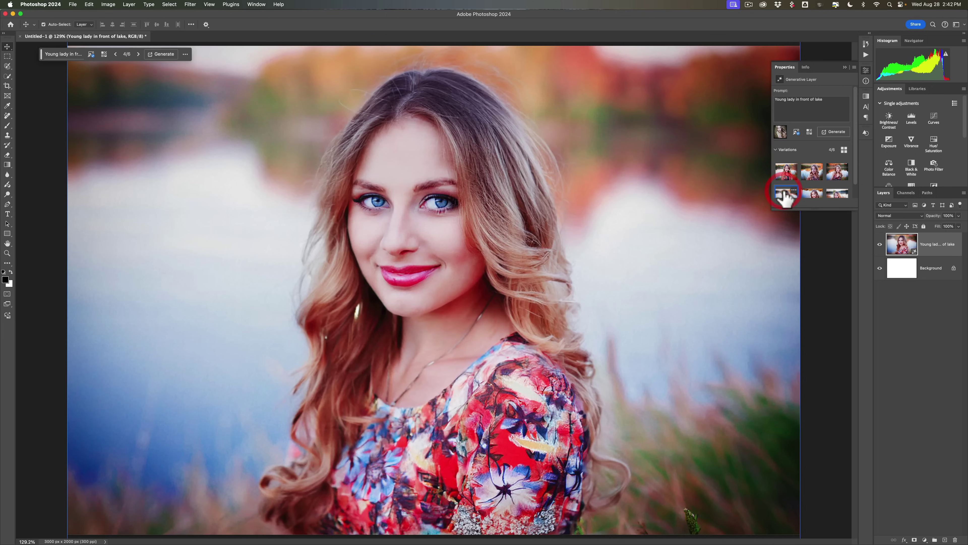